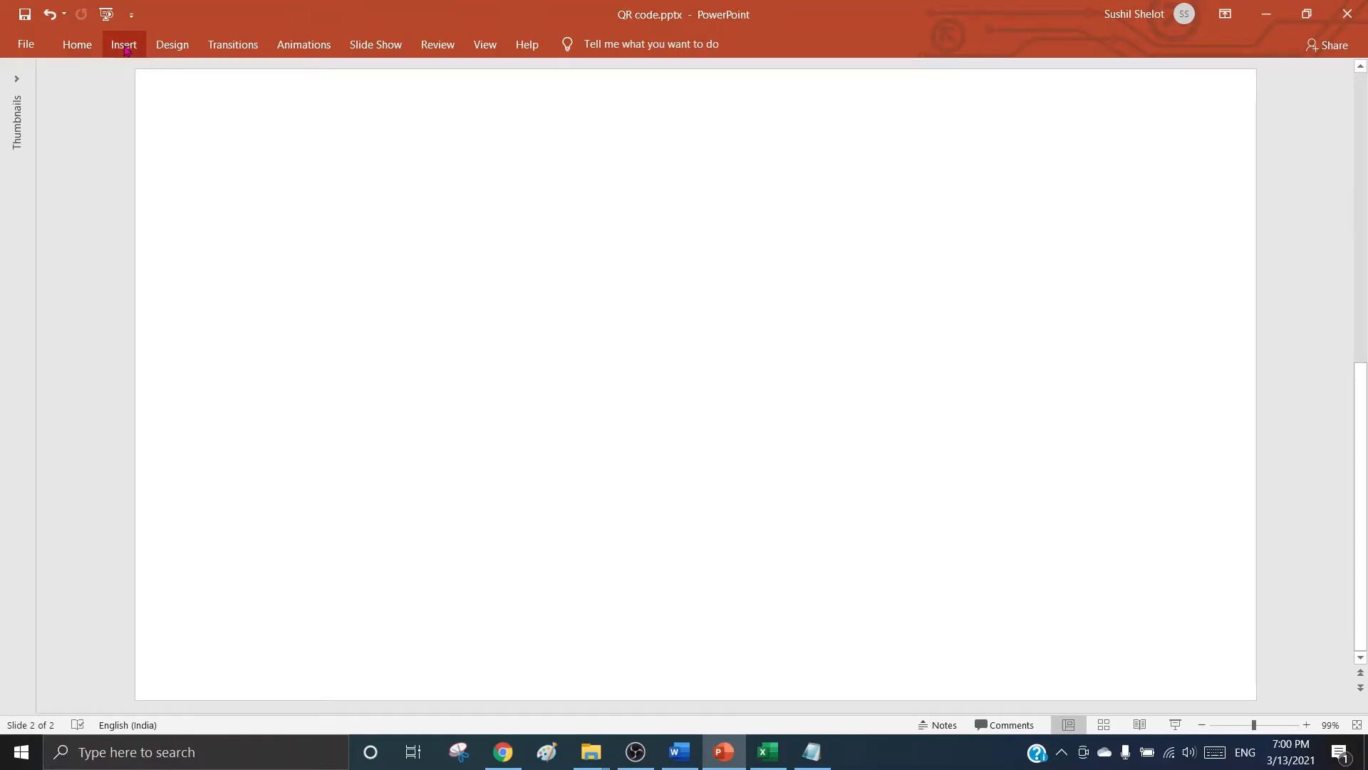
Check which add-ins are already available under My Add-ins and close the list.
{"action": "left_click", "coordinate": [124, 47]}
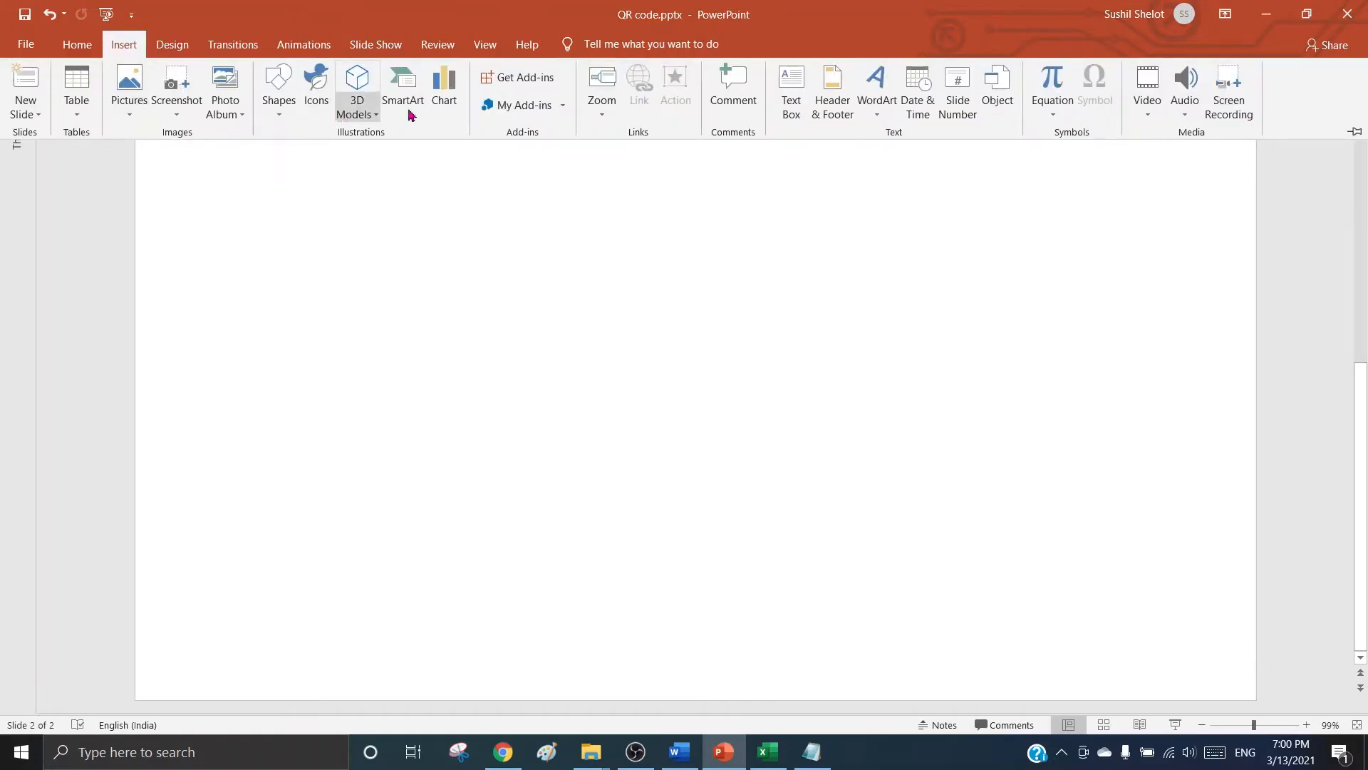
{"action": "left_click", "coordinate": [525, 108]}
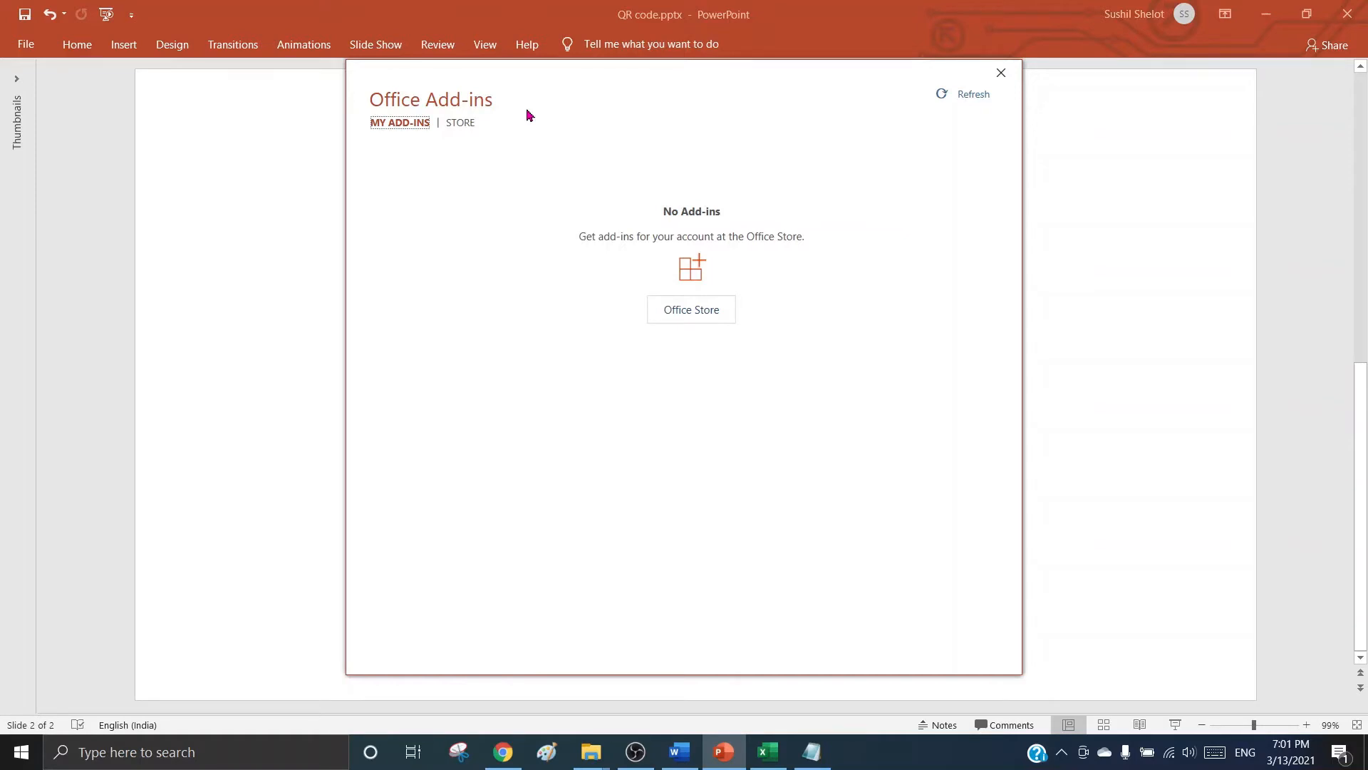
{"action": "left_click", "coordinate": [998, 75]}
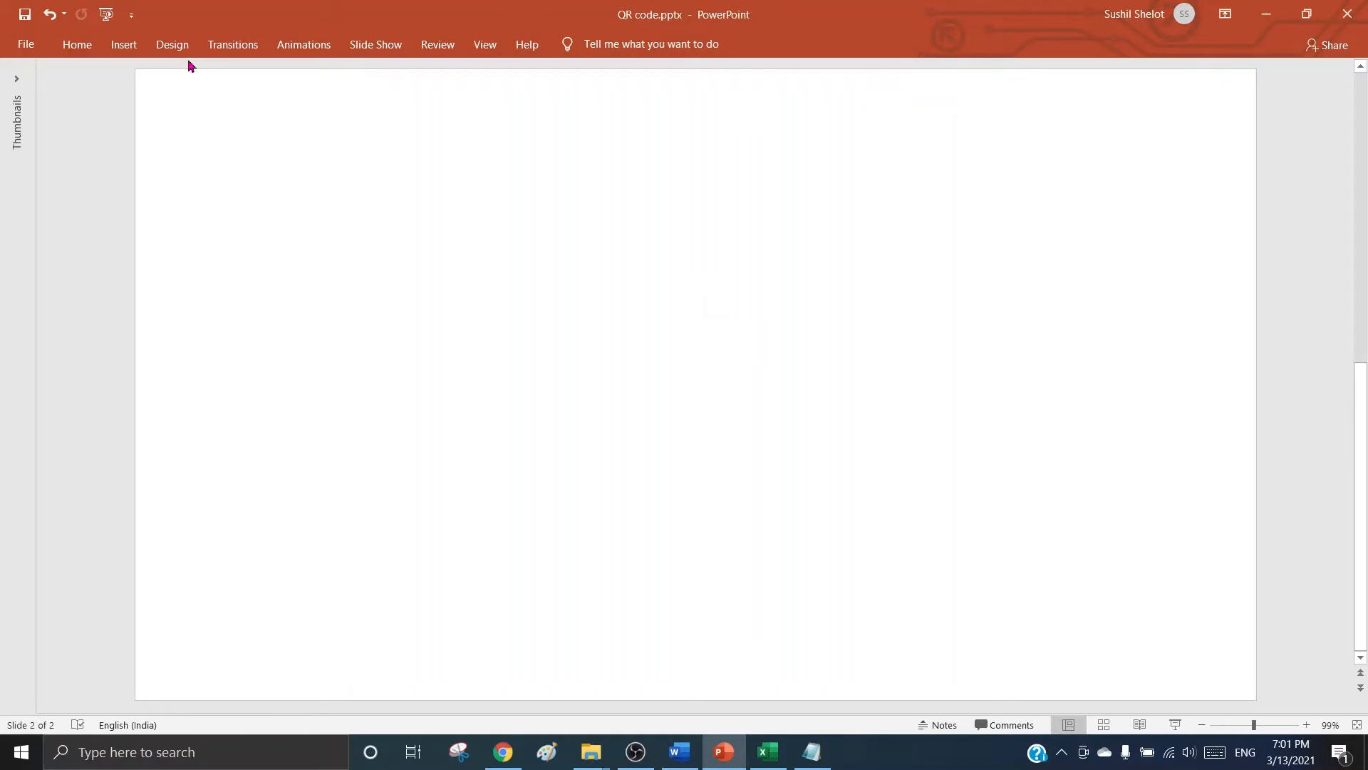
Search the Office add-in store for "qr" and add QR4Office, accepting its license terms.
{"action": "left_click", "coordinate": [133, 55]}
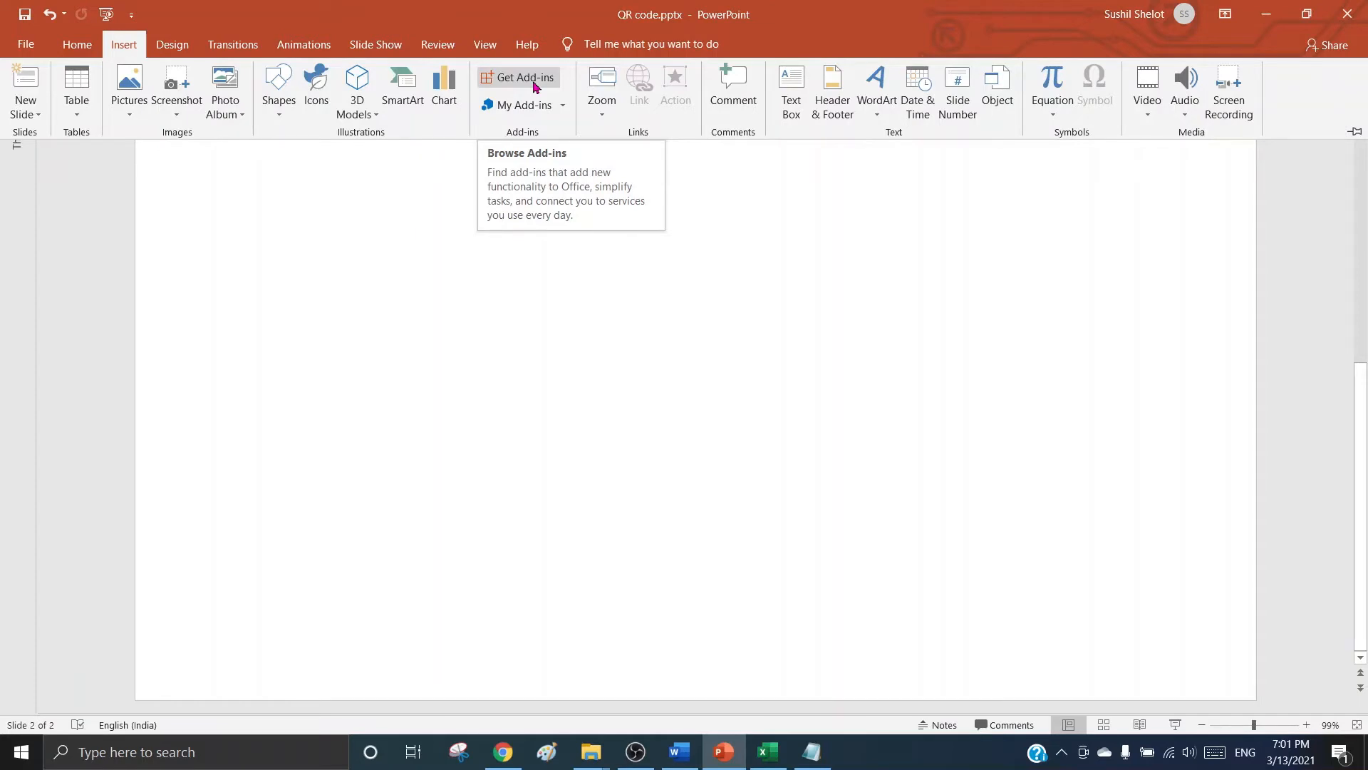
{"action": "left_click", "coordinate": [534, 83]}
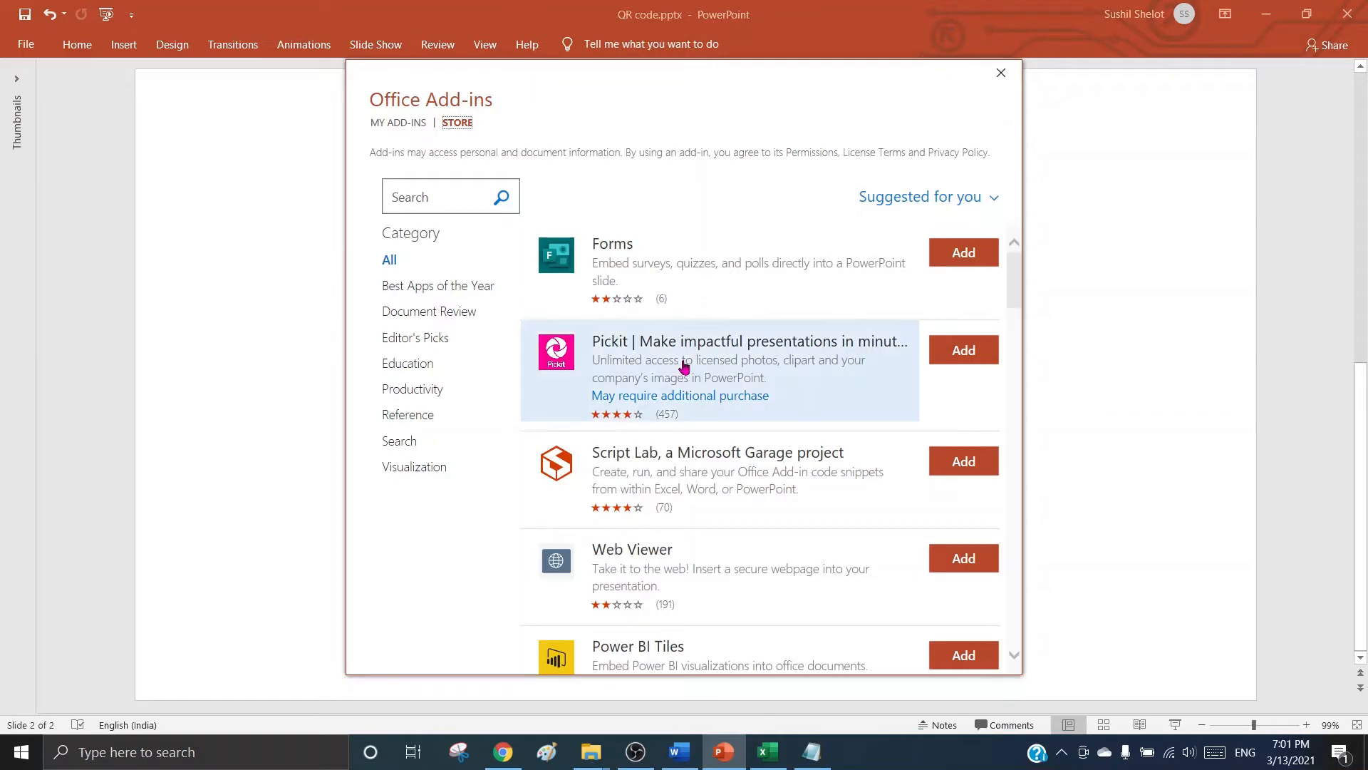
{"action": "scroll", "coordinate": [681, 363], "scroll_direction": "down", "scroll_amount": 5}
{"action": "scroll", "coordinate": [684, 365], "scroll_direction": "down", "scroll_amount": 10}
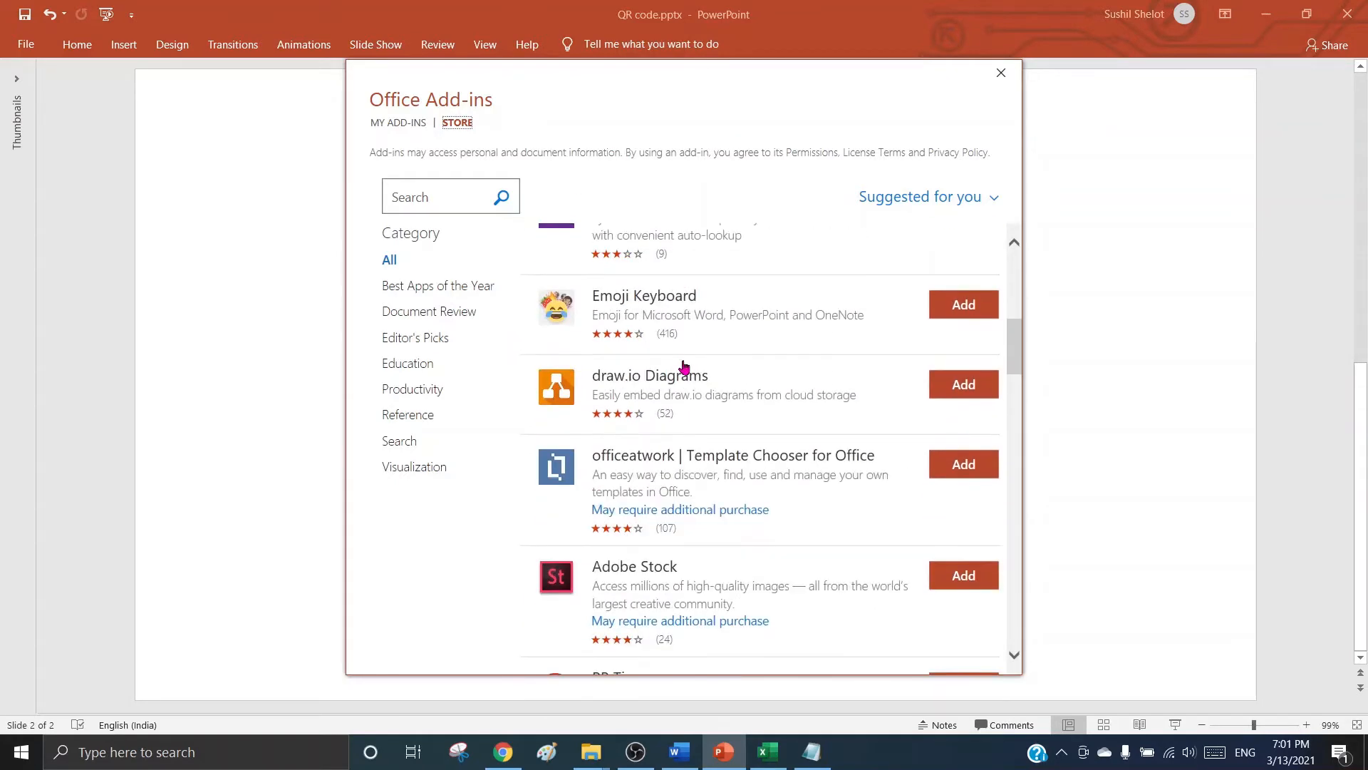
{"action": "scroll", "coordinate": [684, 365], "scroll_direction": "down", "scroll_amount": 11}
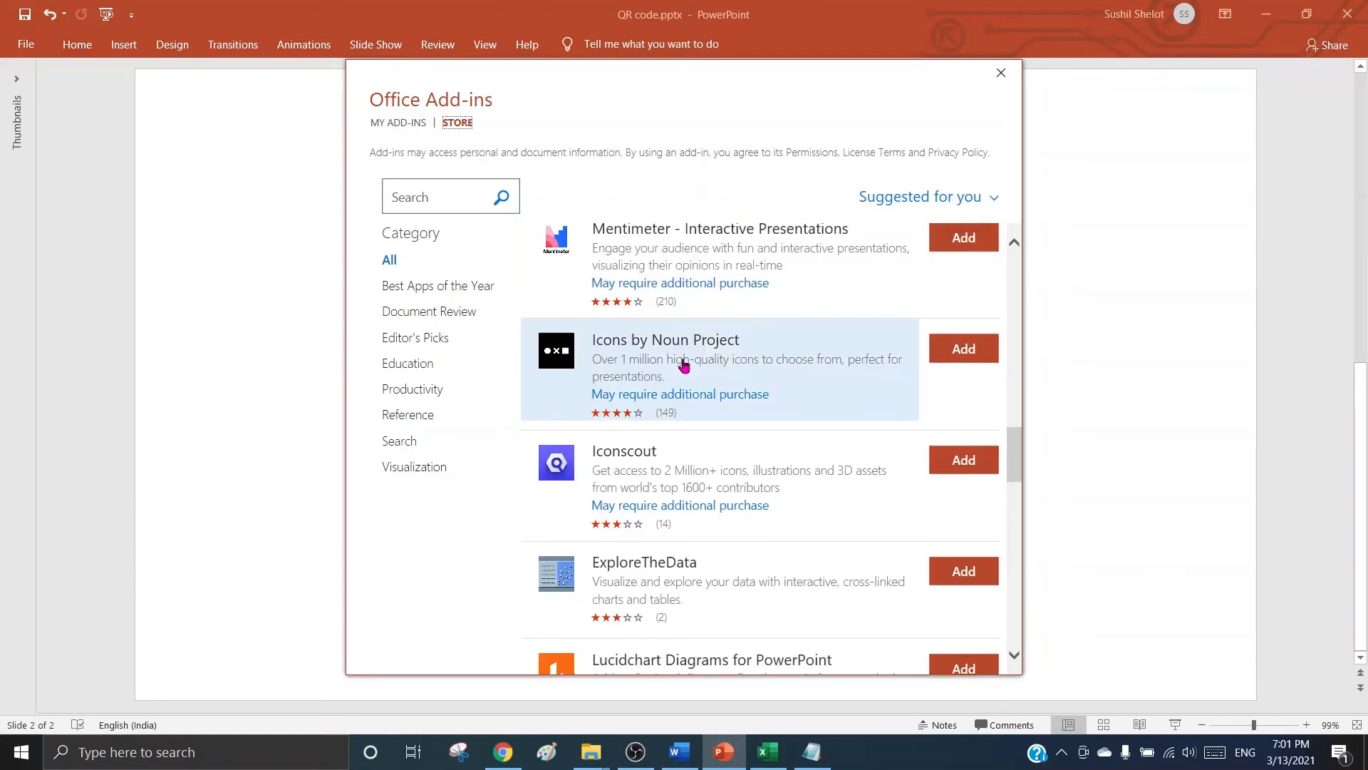
{"action": "scroll", "coordinate": [684, 366], "scroll_direction": "down", "scroll_amount": 9}
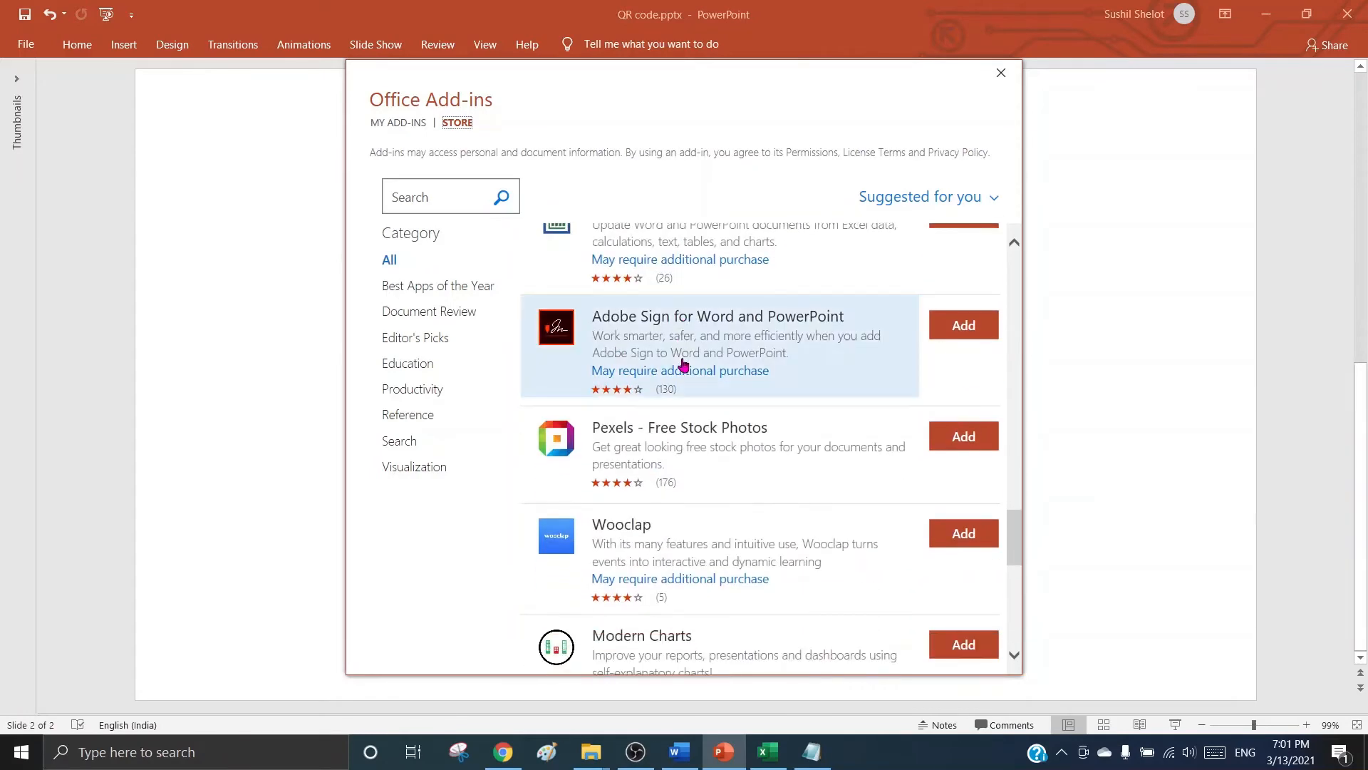
{"action": "left_click", "coordinate": [420, 196]}
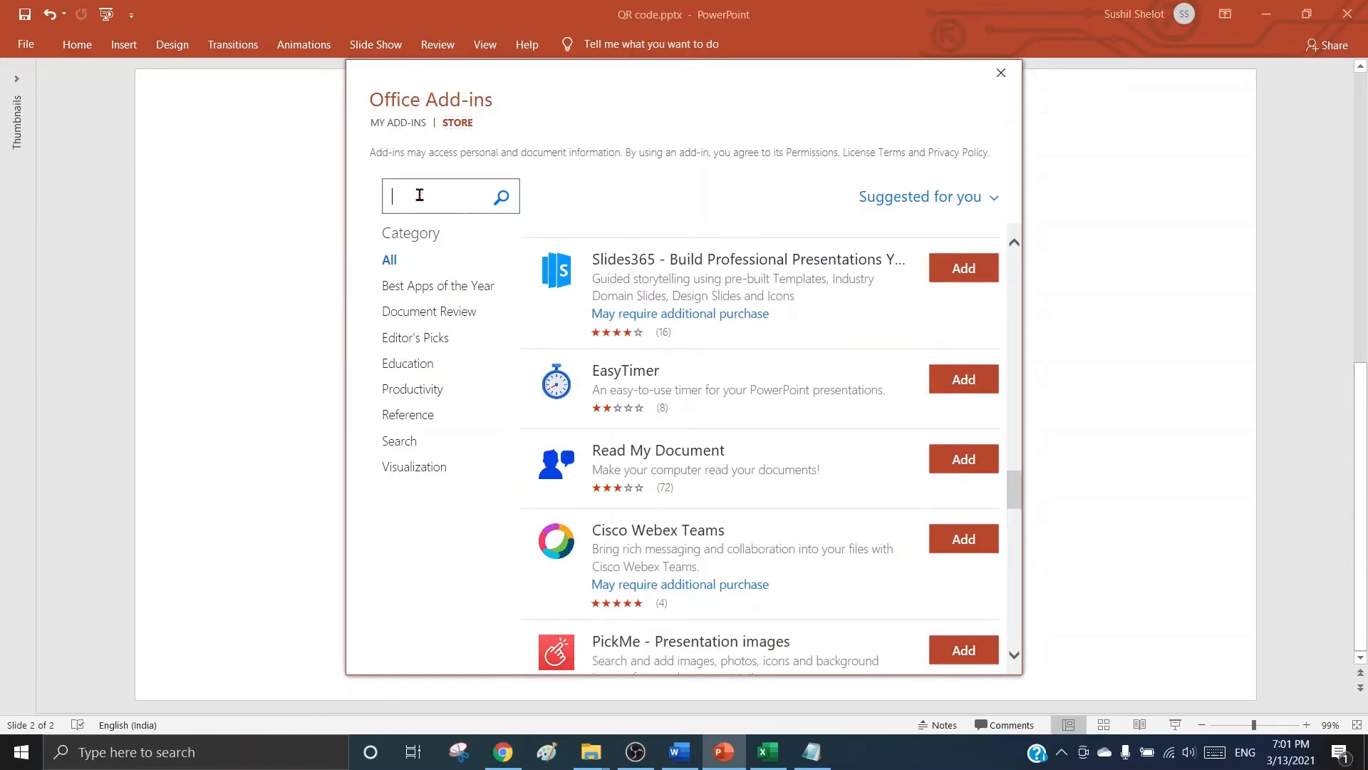
{"action": "type", "text": "qr"}
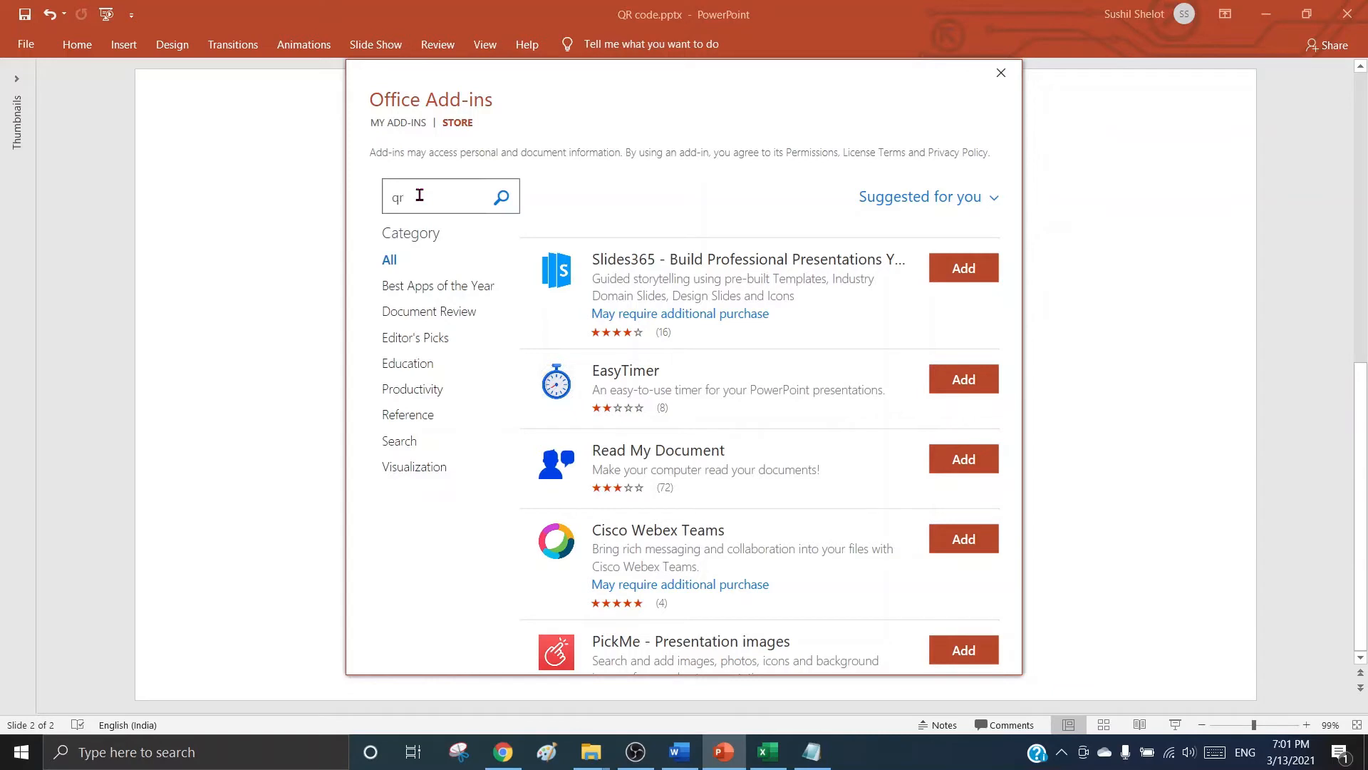
{"action": "key", "text": "Return"}
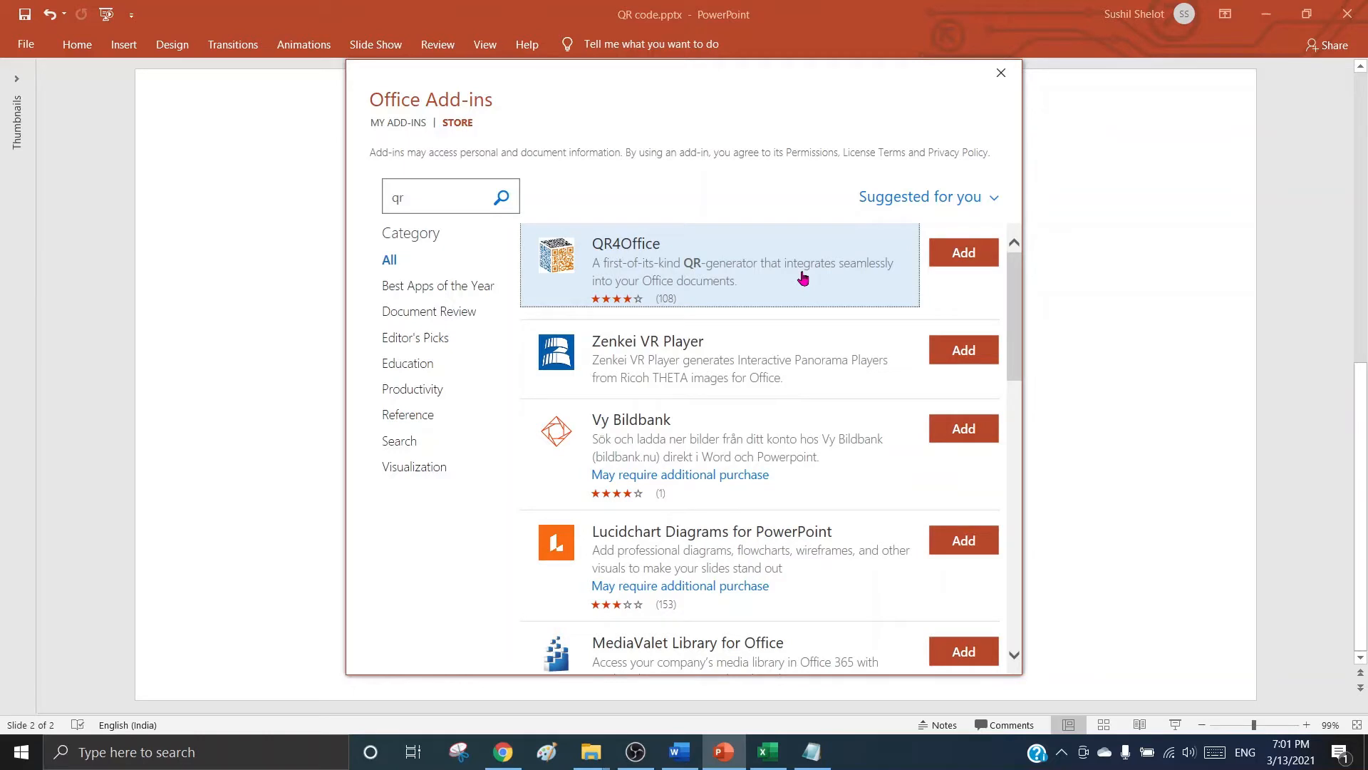
{"action": "left_click", "coordinate": [965, 258]}
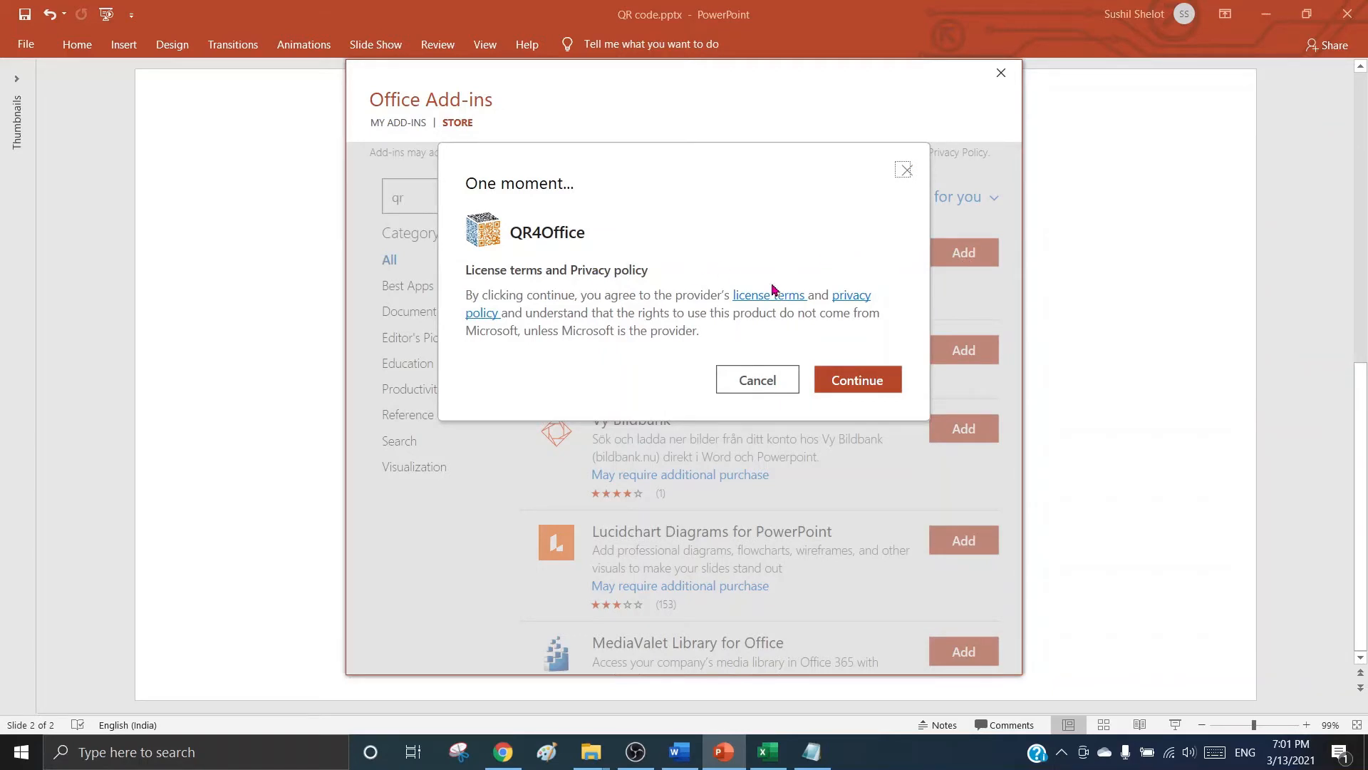
{"action": "left_click", "coordinate": [866, 383]}
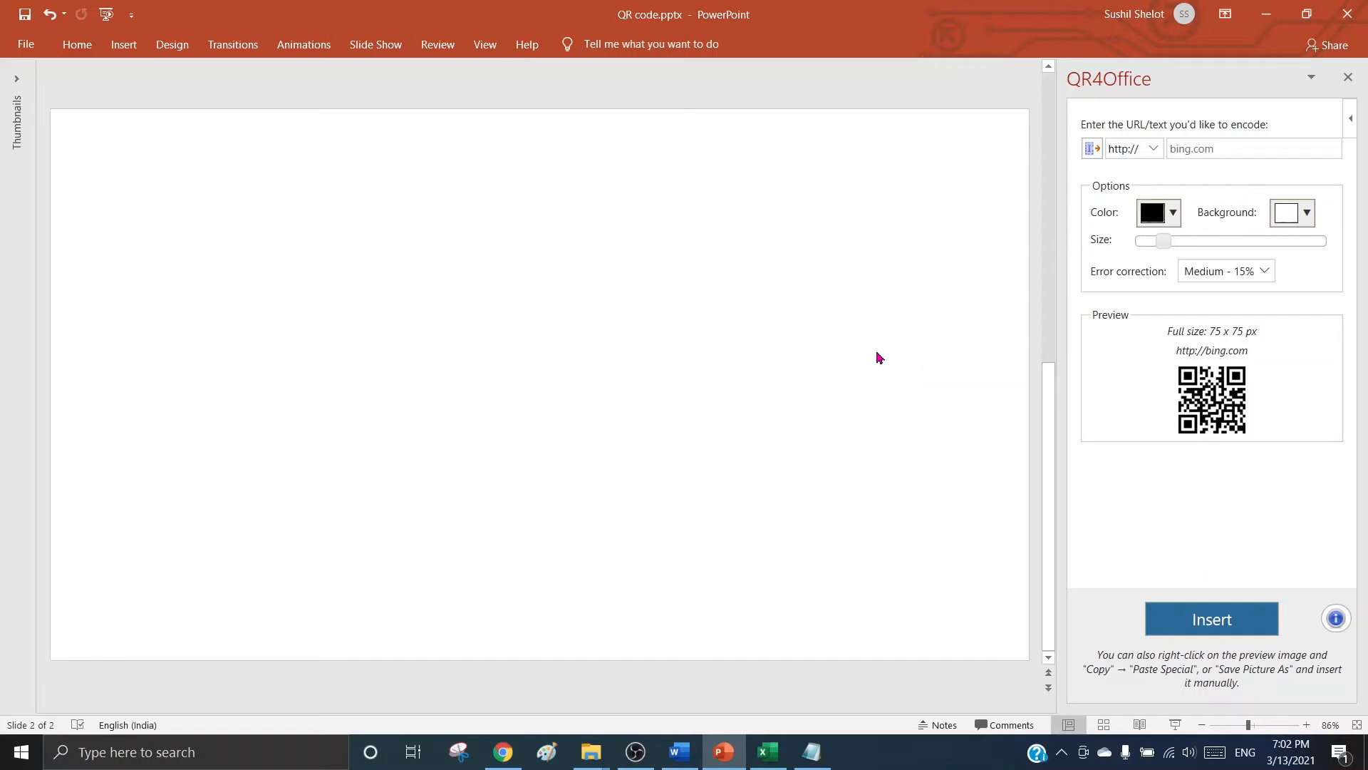
{"action": "left_click", "coordinate": [1153, 149]}
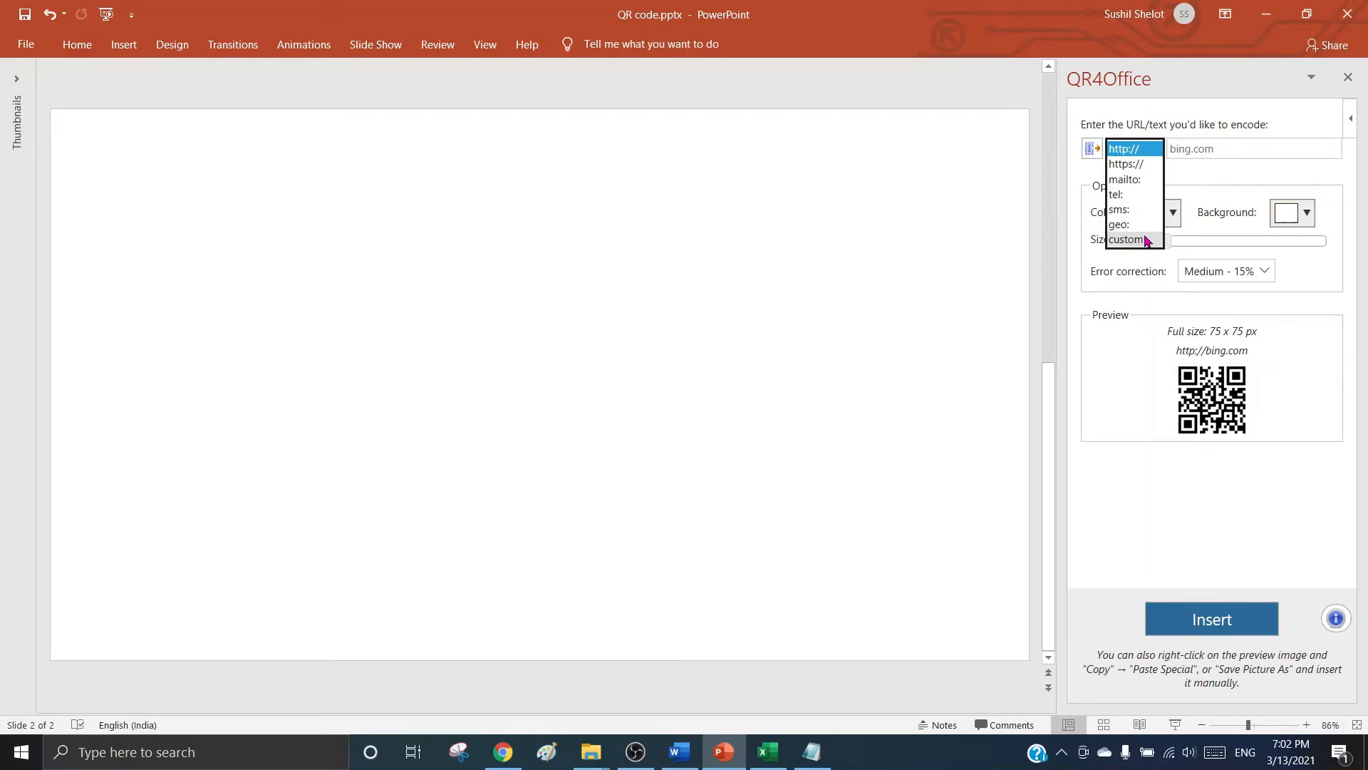
{"action": "left_click", "coordinate": [1152, 164]}
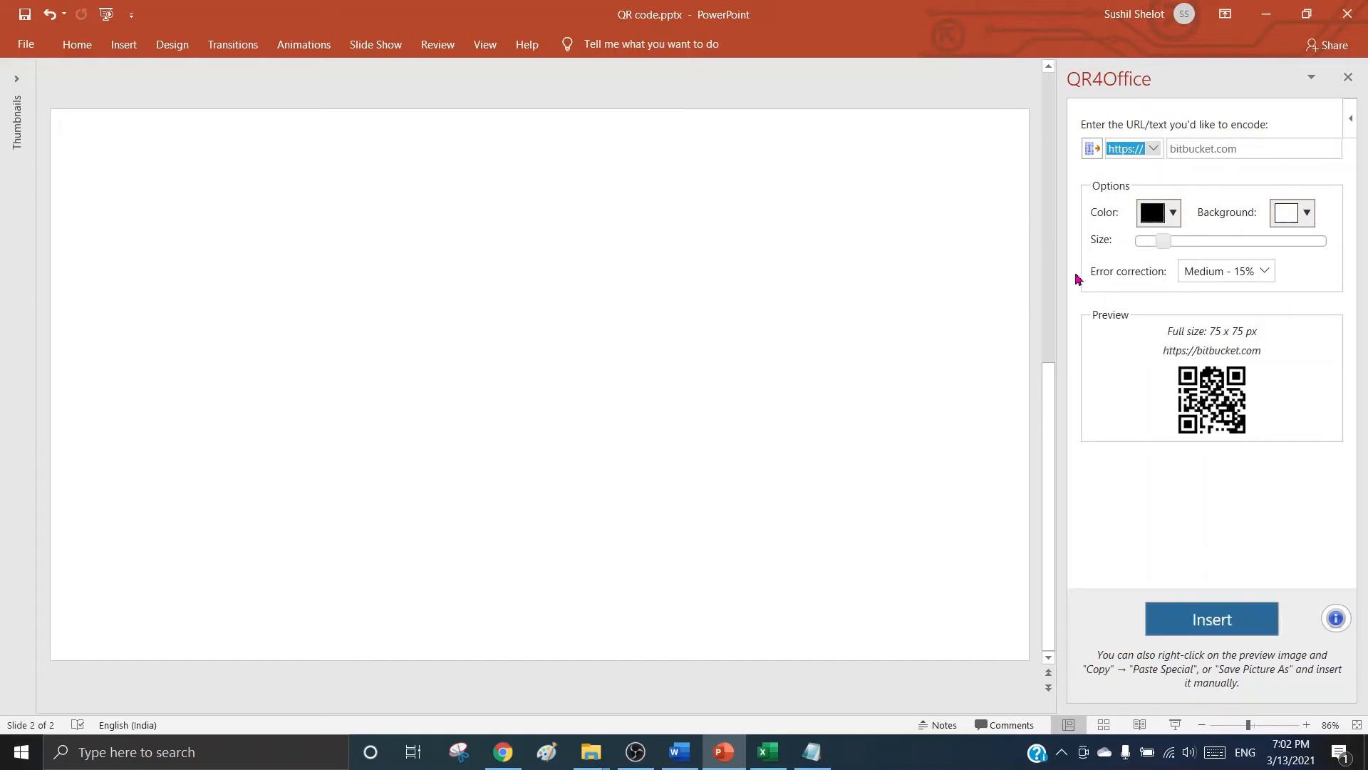
{"action": "left_click", "coordinate": [809, 751]}
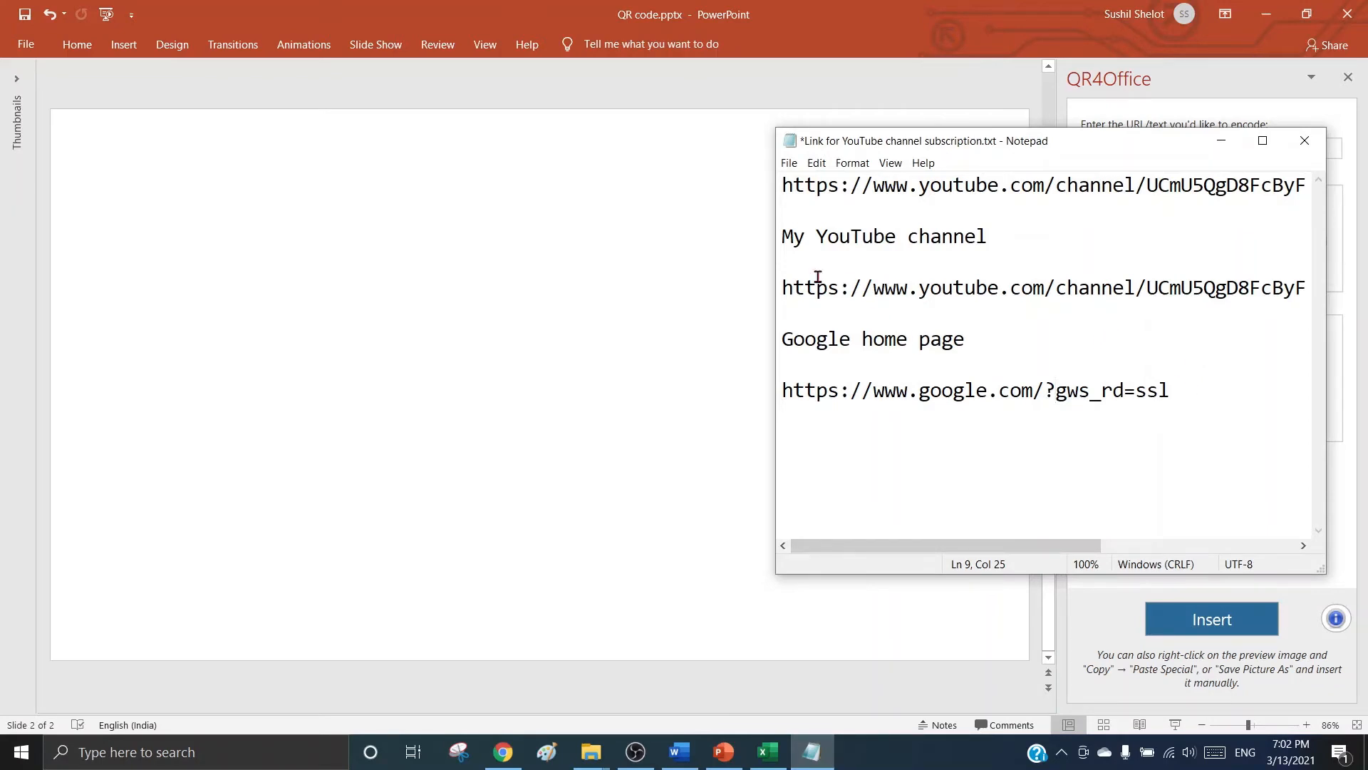
{"action": "left_click_drag", "start_coordinate": [784, 285], "coordinate": [1365, 305]}
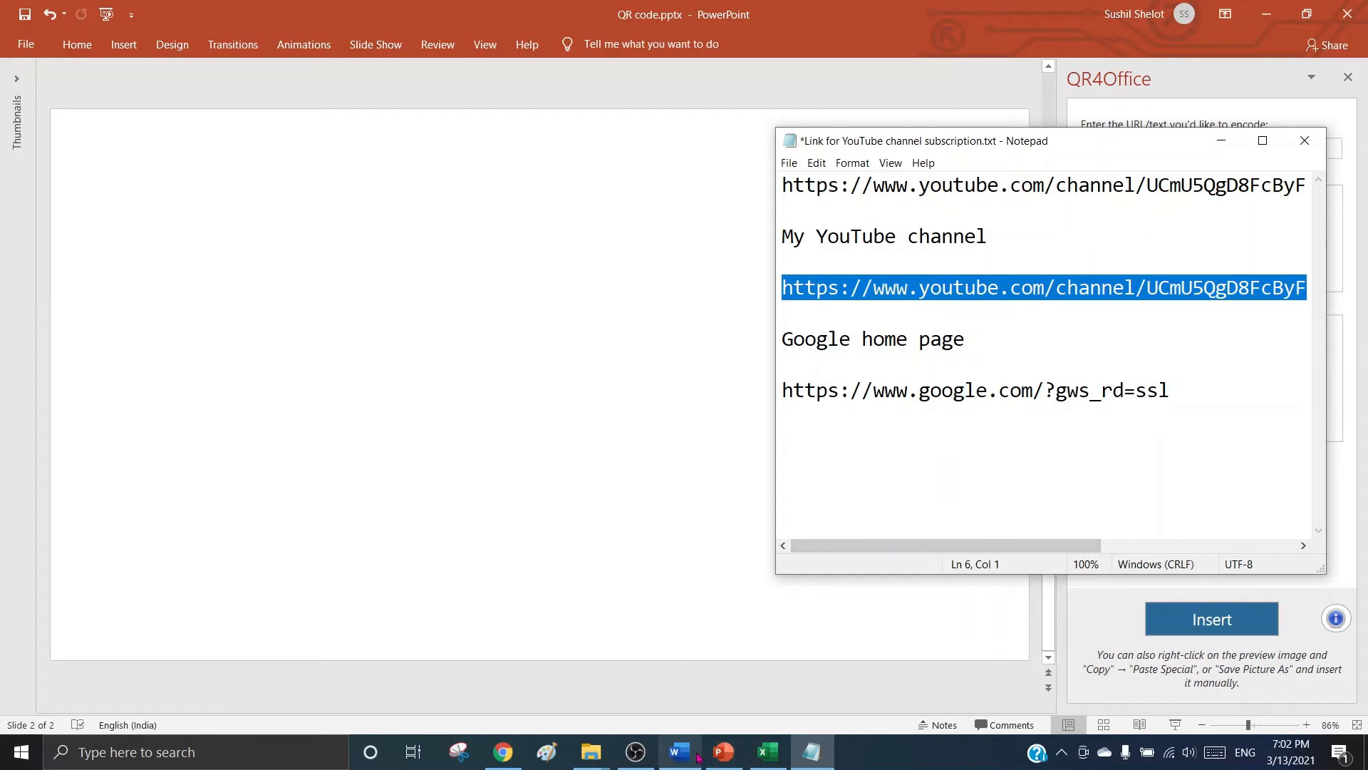
{"action": "left_click", "coordinate": [718, 753]}
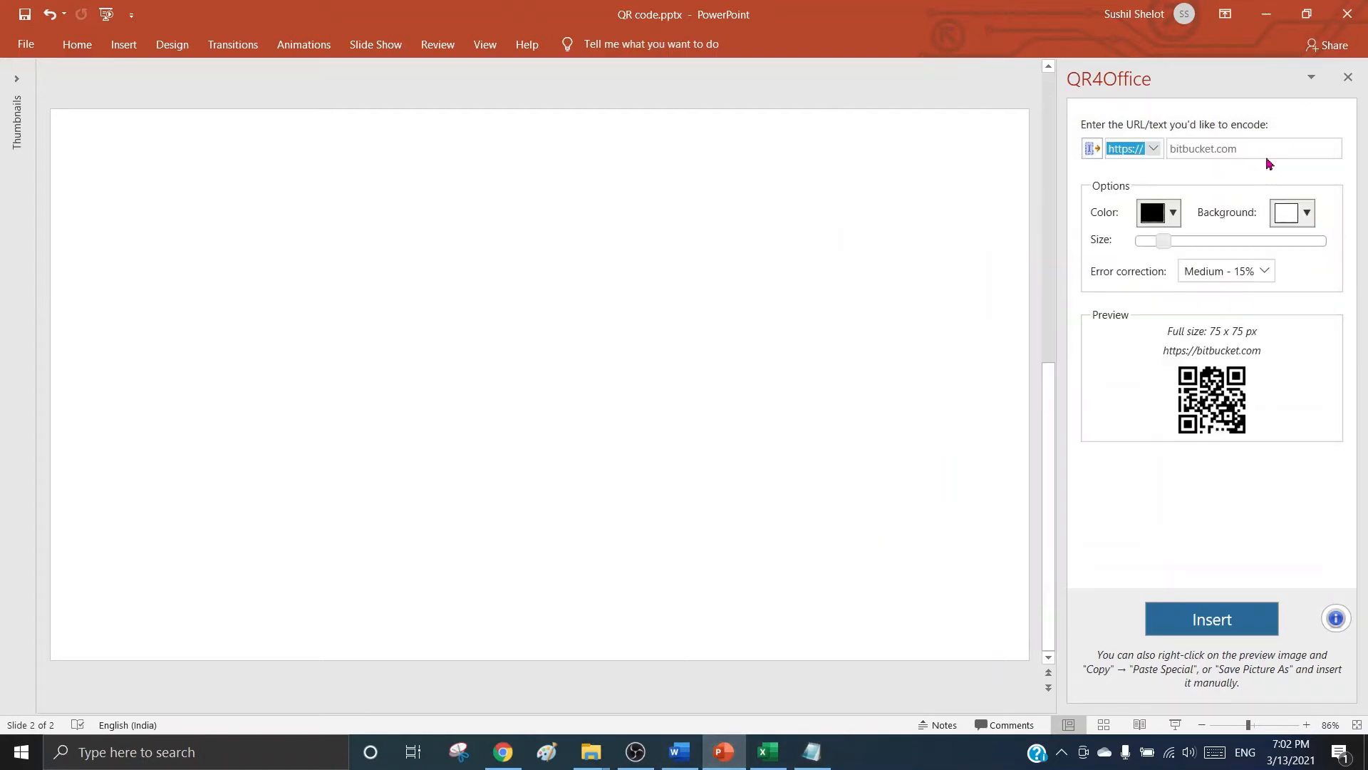
{"action": "left_click", "coordinate": [1266, 144]}
{"action": "type", "text": "https://www.youtube.com/channel/UCmU5QgD8FcByFcUHhrfibGw"}
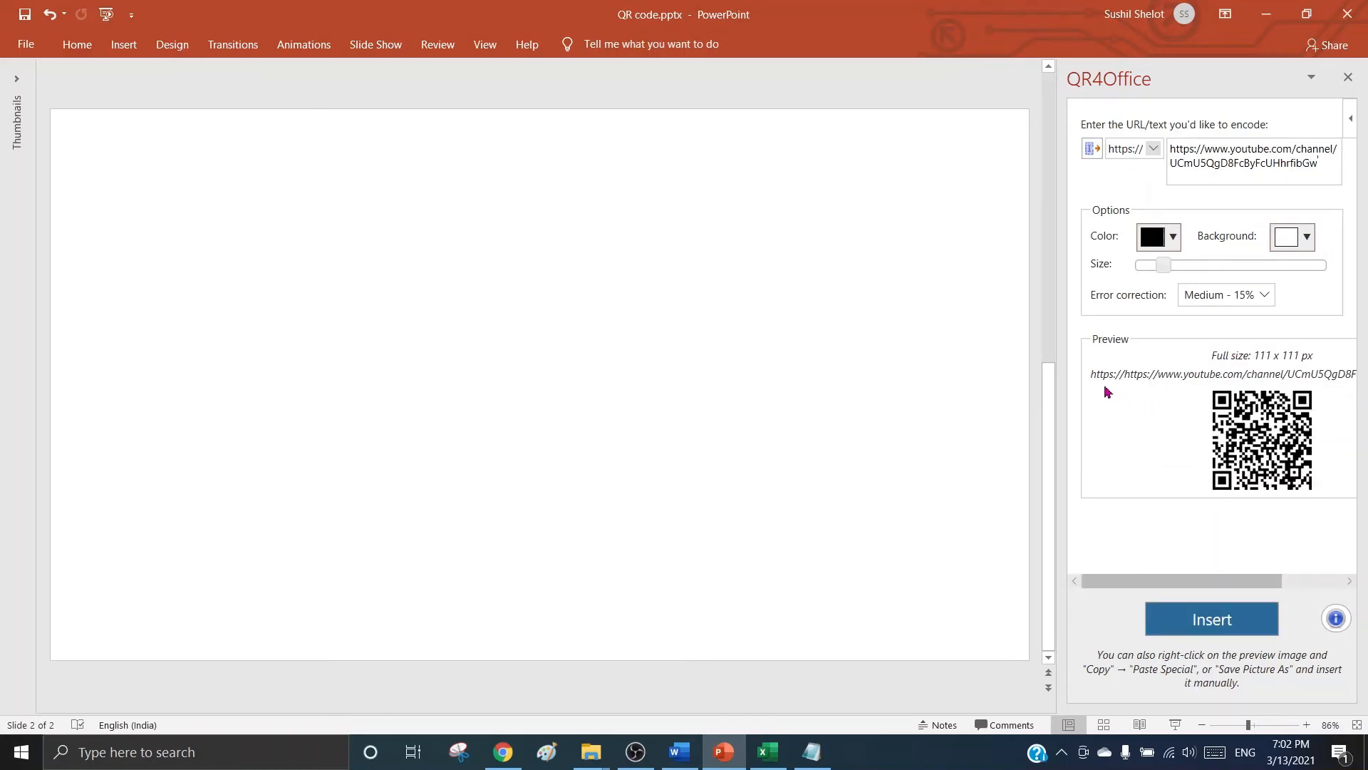
Widen the QR4Office pane enough to read the full encoded address above the preview.
{"action": "left_click_drag", "start_coordinate": [1091, 374], "coordinate": [1365, 385]}
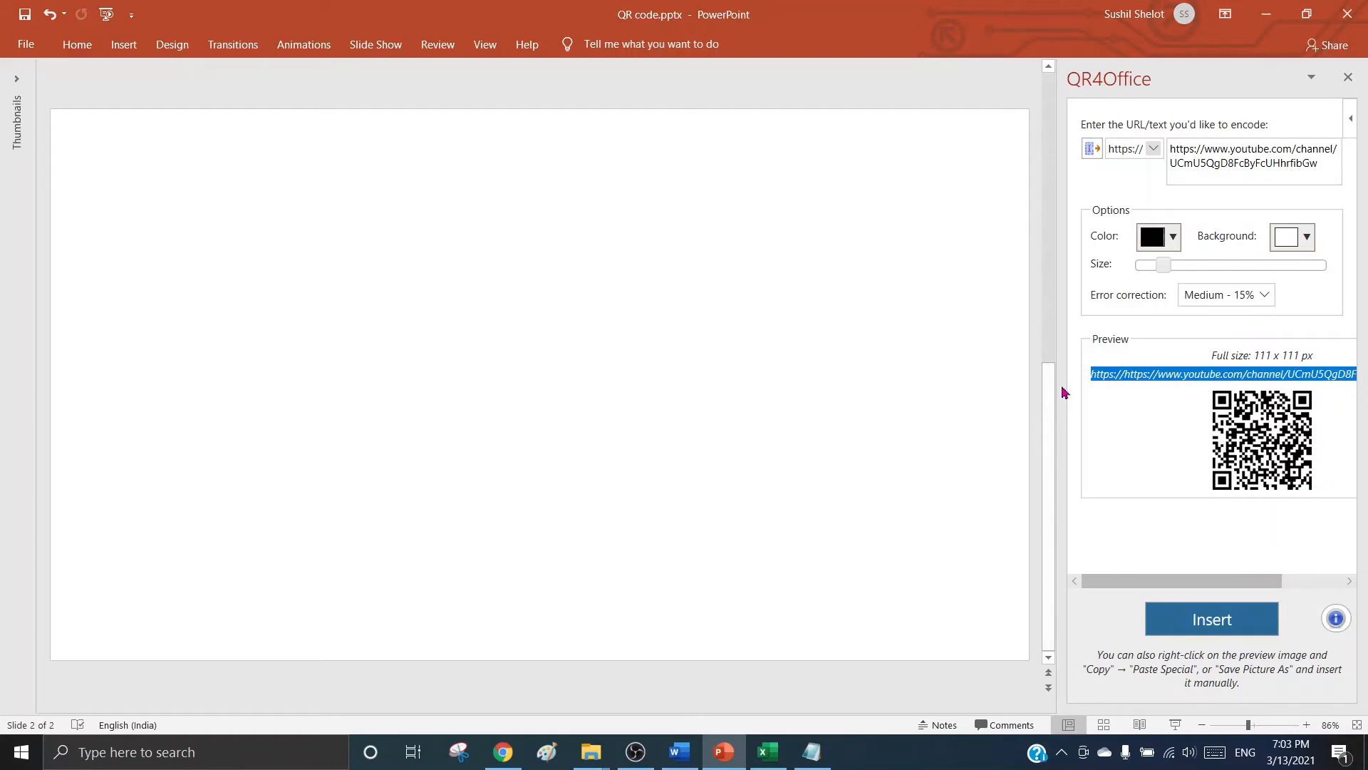
{"action": "left_click_drag", "start_coordinate": [1060, 386], "coordinate": [696, 378]}
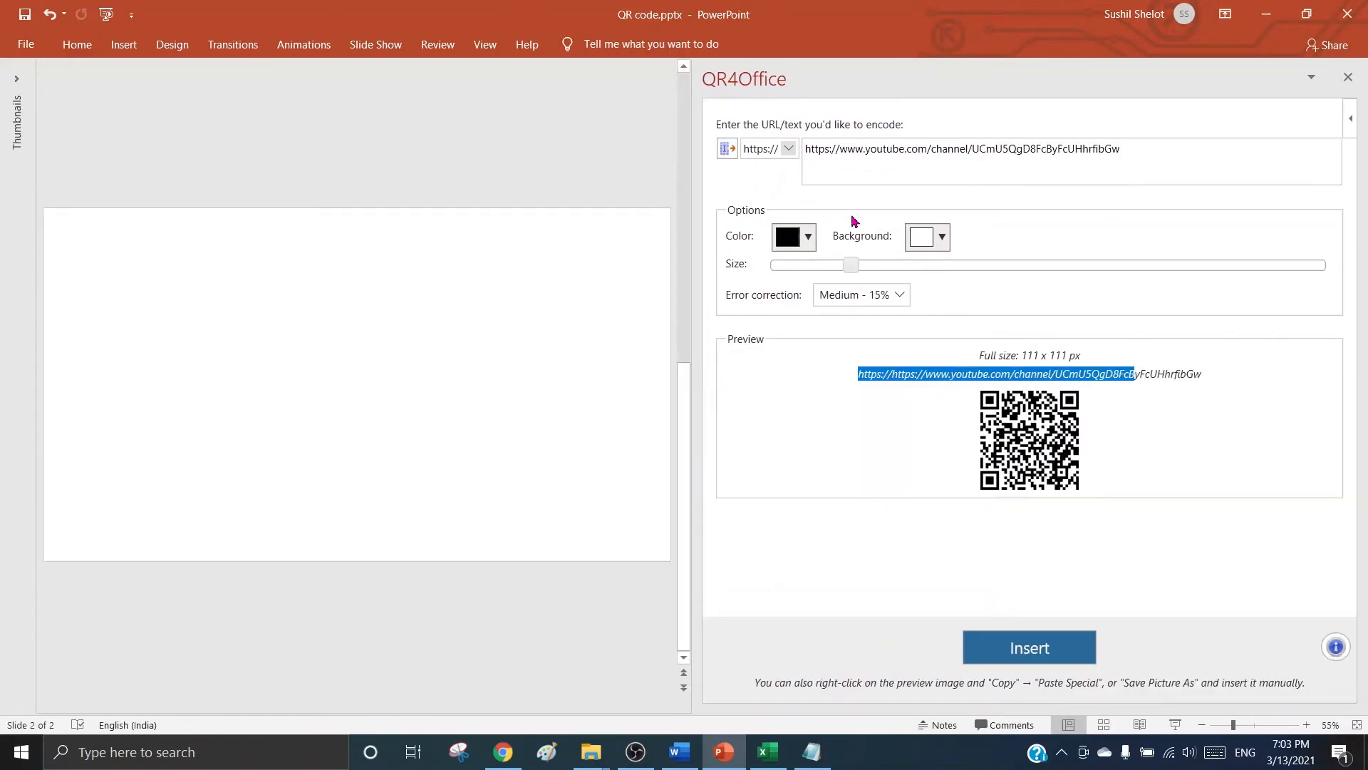
Try teal as the QR code's foreground color and set it back to black.
{"action": "left_click", "coordinate": [810, 237]}
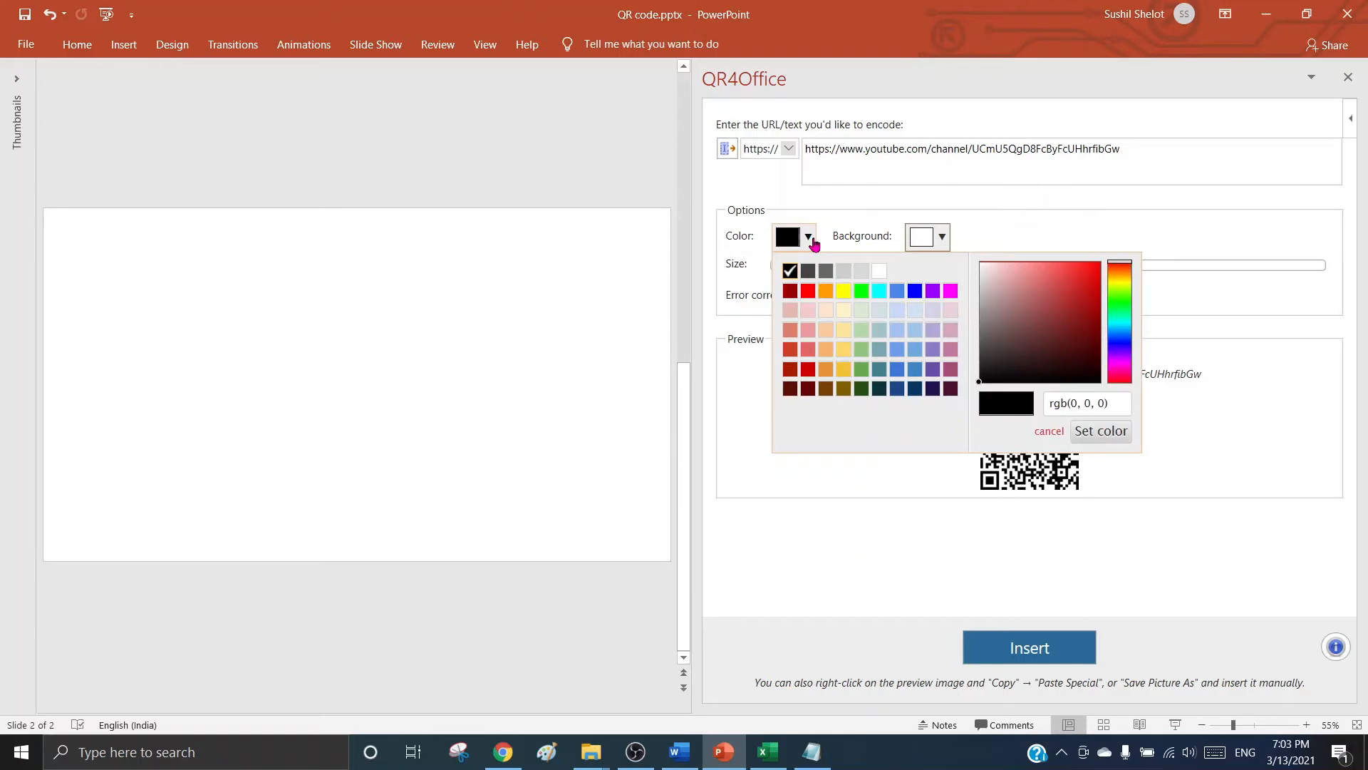
{"action": "left_click", "coordinate": [878, 369]}
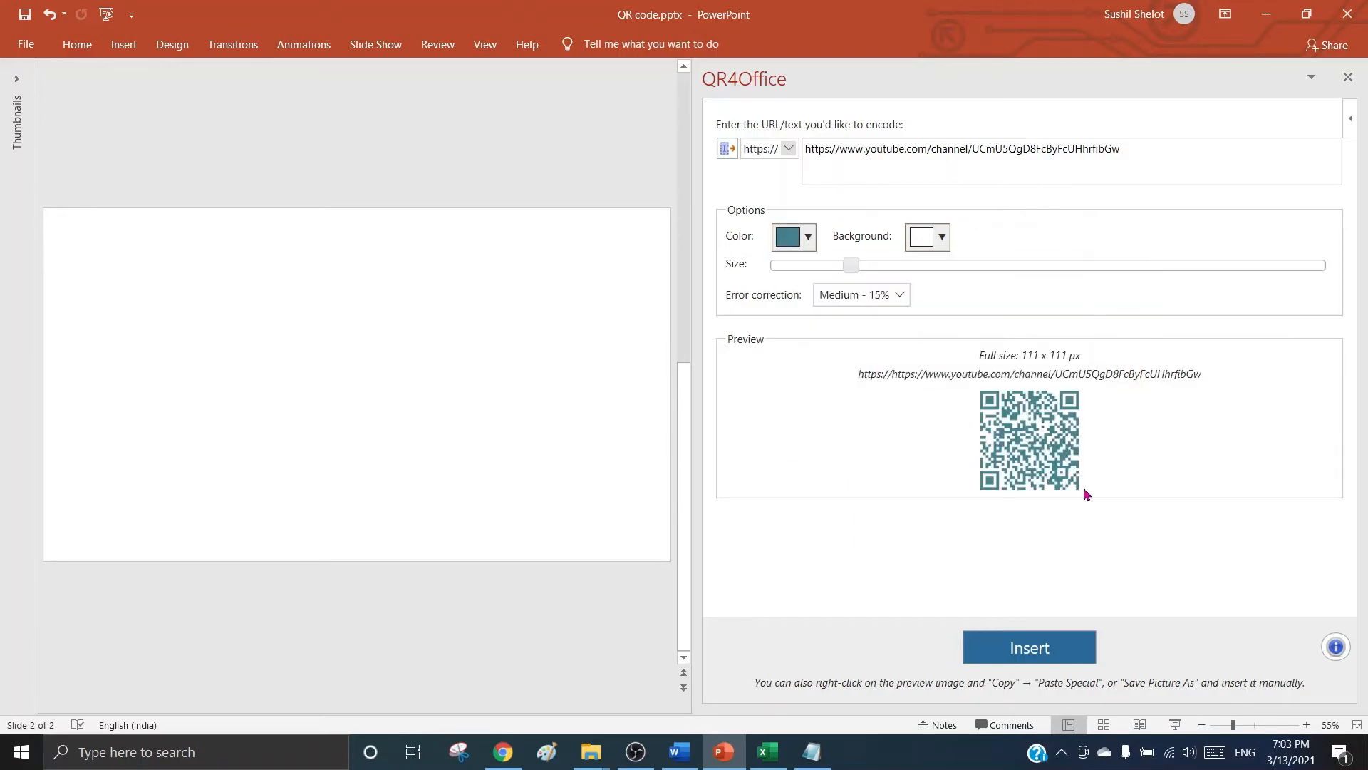
{"action": "left_click", "coordinate": [811, 244]}
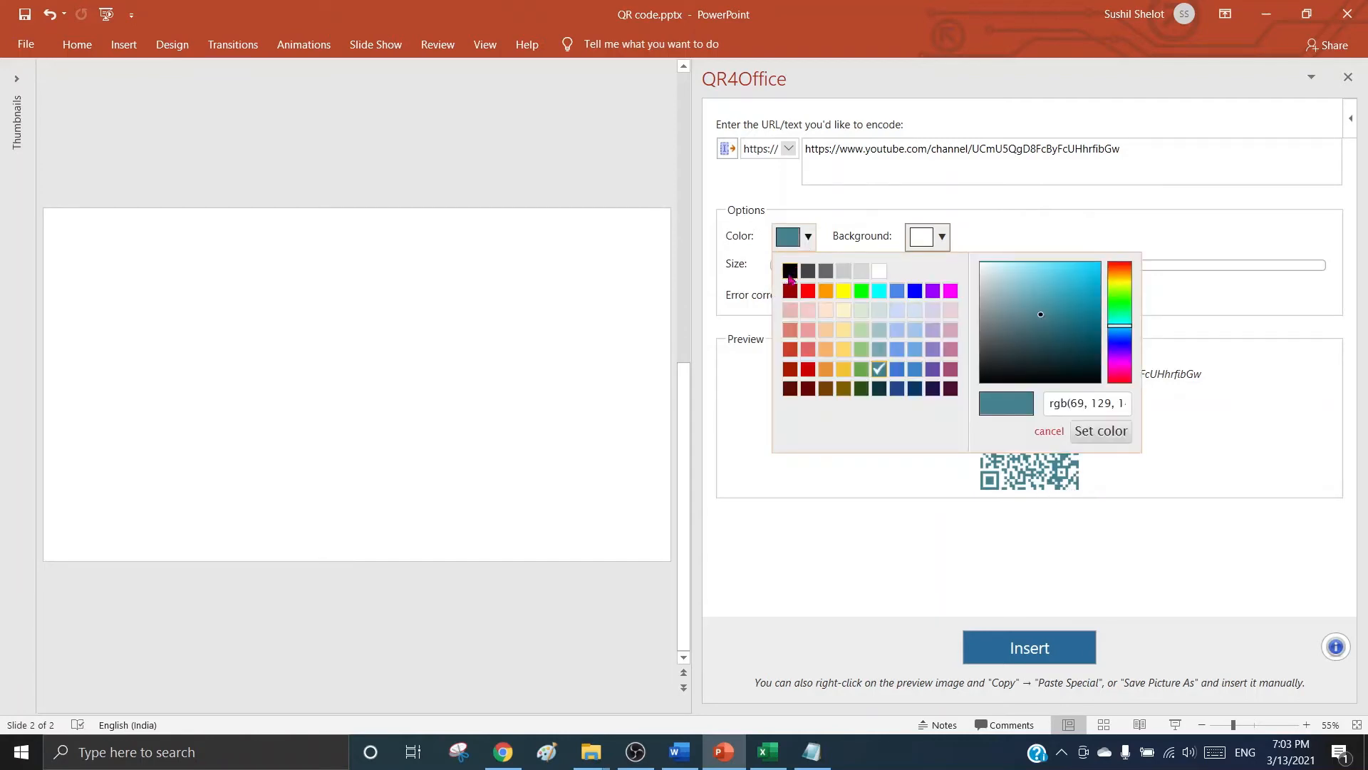
{"action": "left_click", "coordinate": [789, 275]}
Set the QR code's background to cyan and its size to 296 x 296 px after trying the smallest and largest sizes.
{"action": "left_click", "coordinate": [942, 238]}
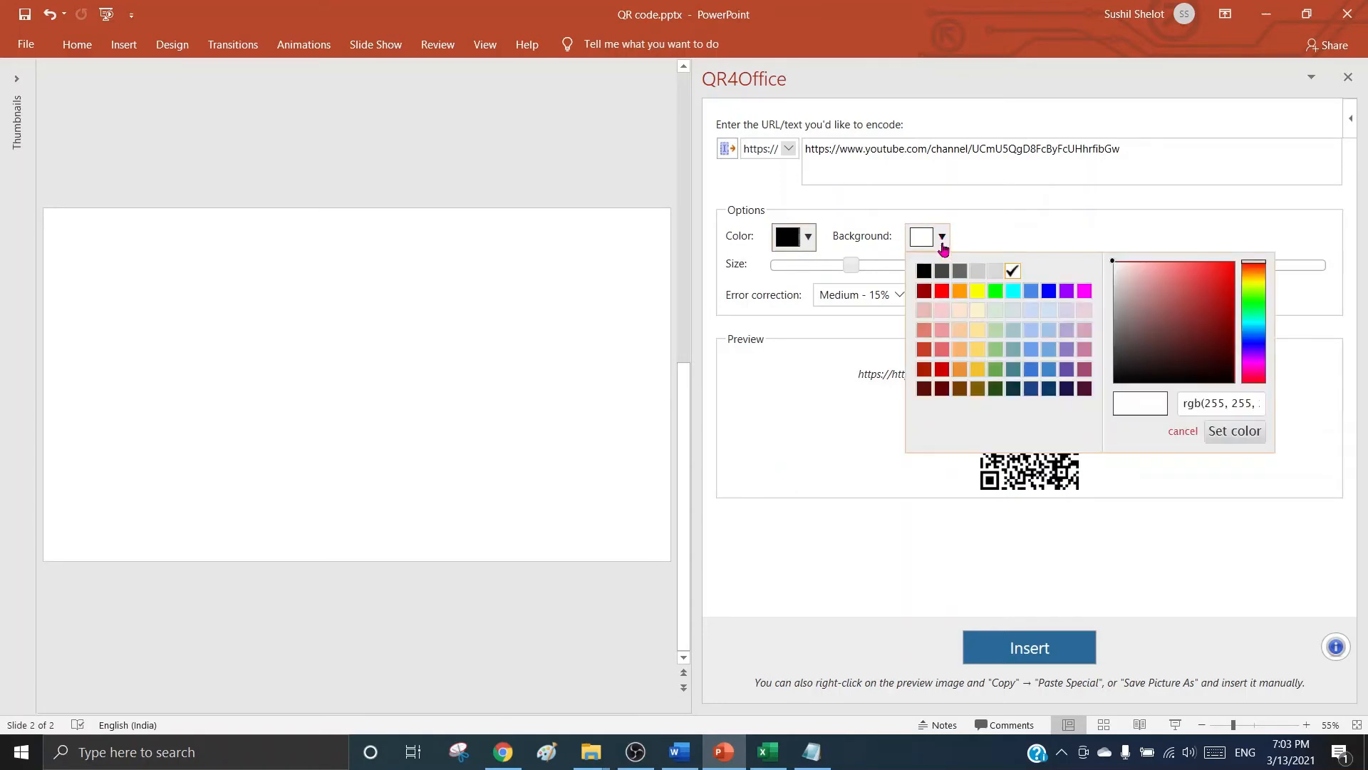
{"action": "left_click", "coordinate": [1014, 292]}
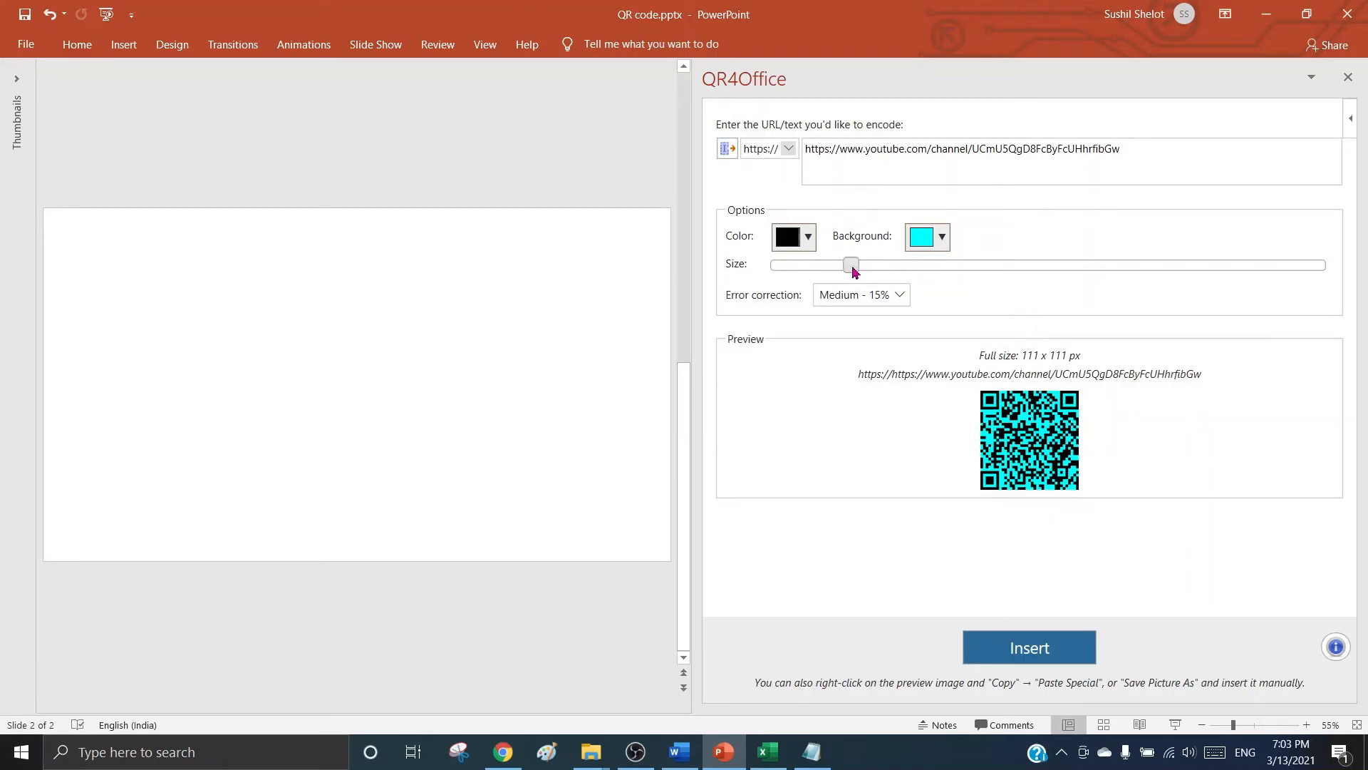
{"action": "left_click_drag", "start_coordinate": [854, 271], "coordinate": [771, 271]}
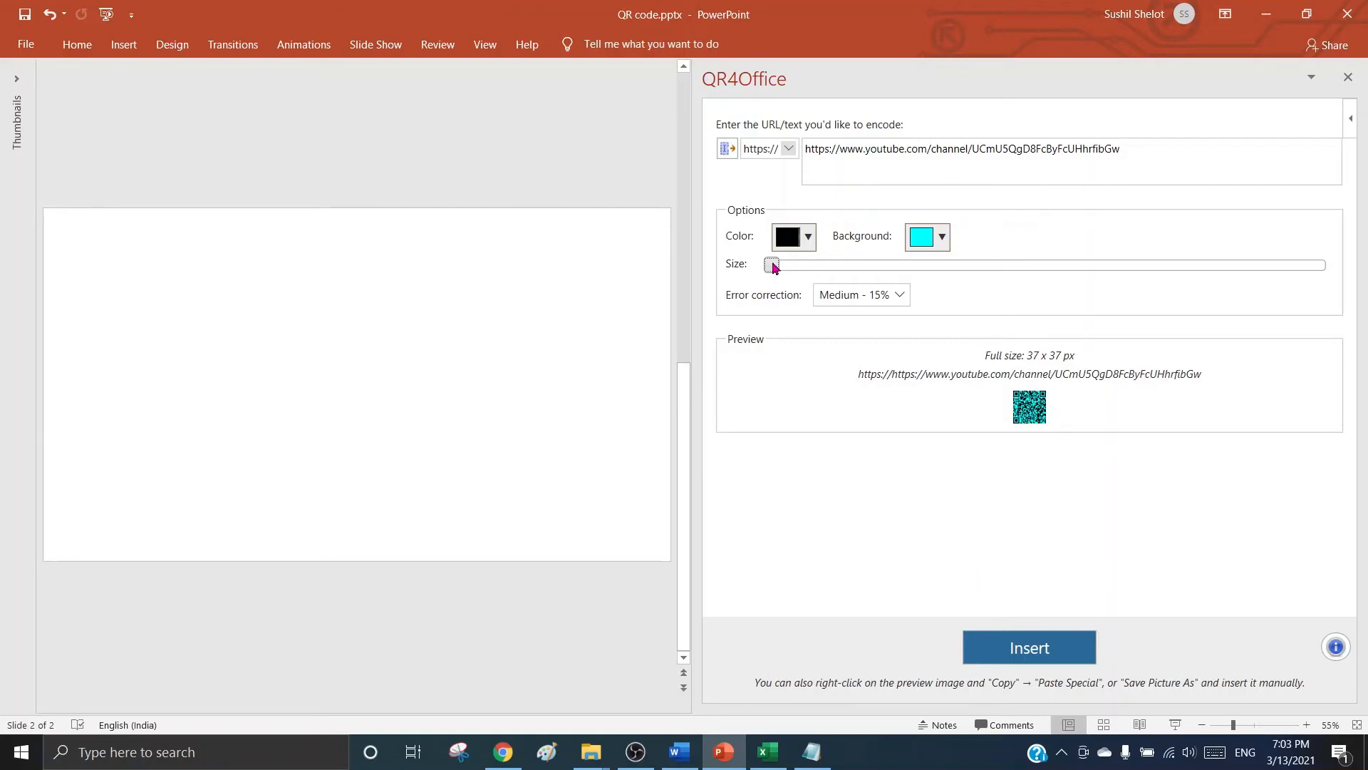
{"action": "left_click_drag", "start_coordinate": [775, 266], "coordinate": [1326, 285]}
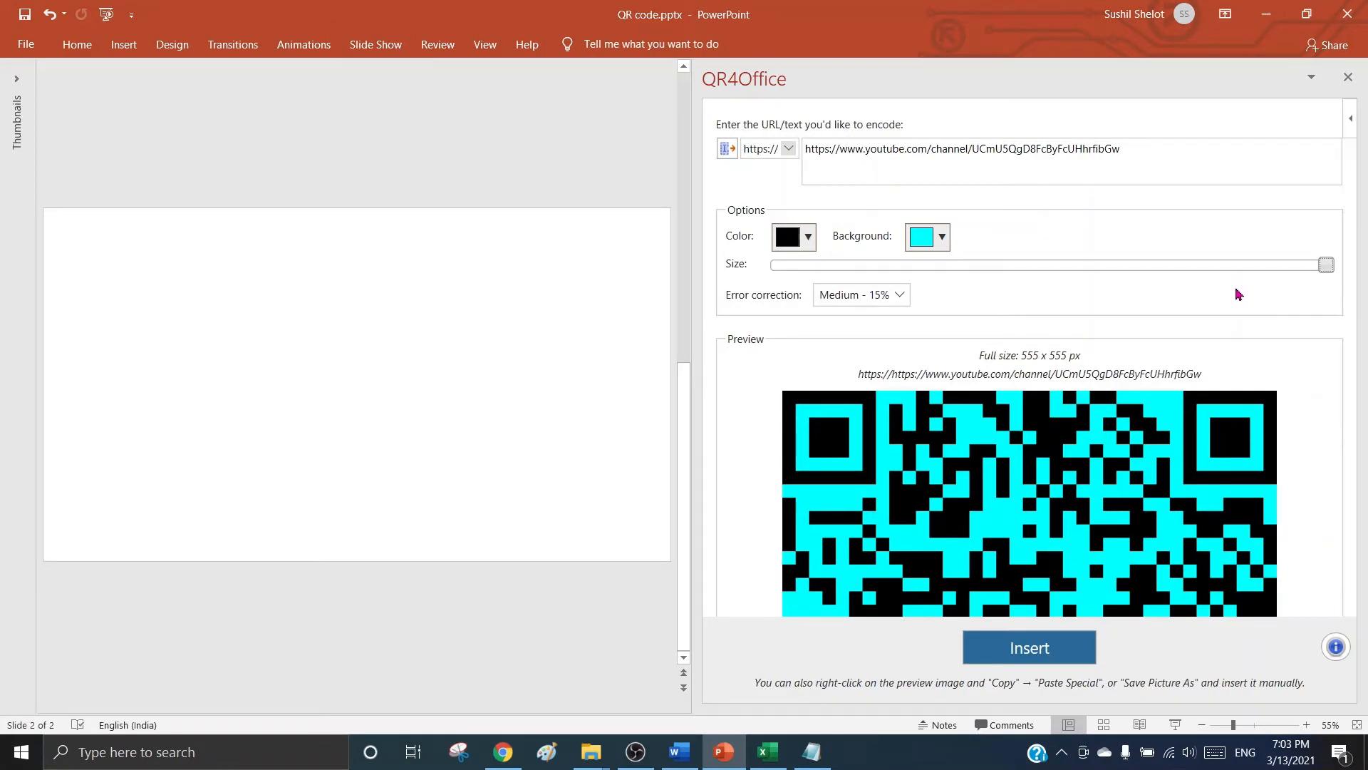
{"action": "scroll", "coordinate": [1237, 292], "scroll_direction": "down", "scroll_amount": 2}
{"action": "scroll", "coordinate": [1238, 303], "scroll_direction": "down", "scroll_amount": 1}
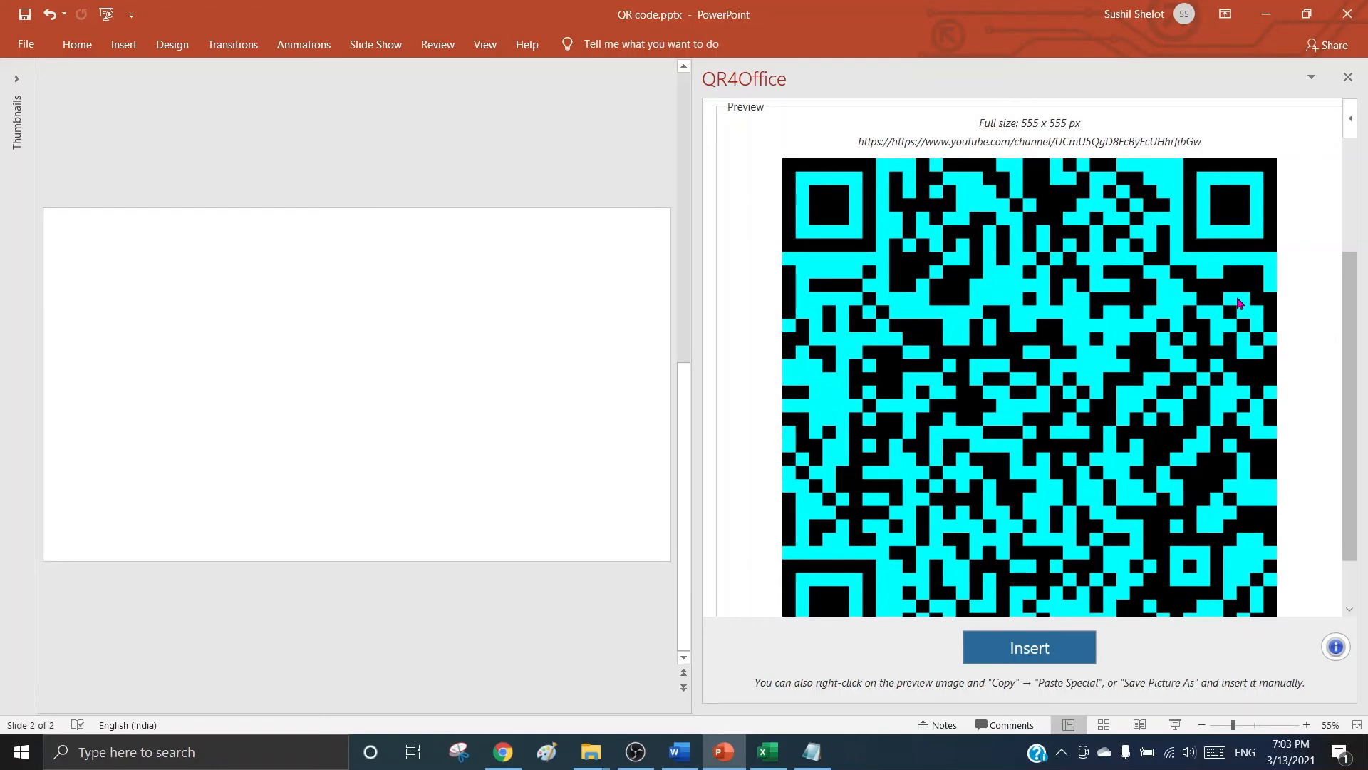
{"action": "scroll", "coordinate": [1238, 303], "scroll_direction": "down", "scroll_amount": 1}
{"action": "scroll", "coordinate": [1238, 302], "scroll_direction": "up", "scroll_amount": 4}
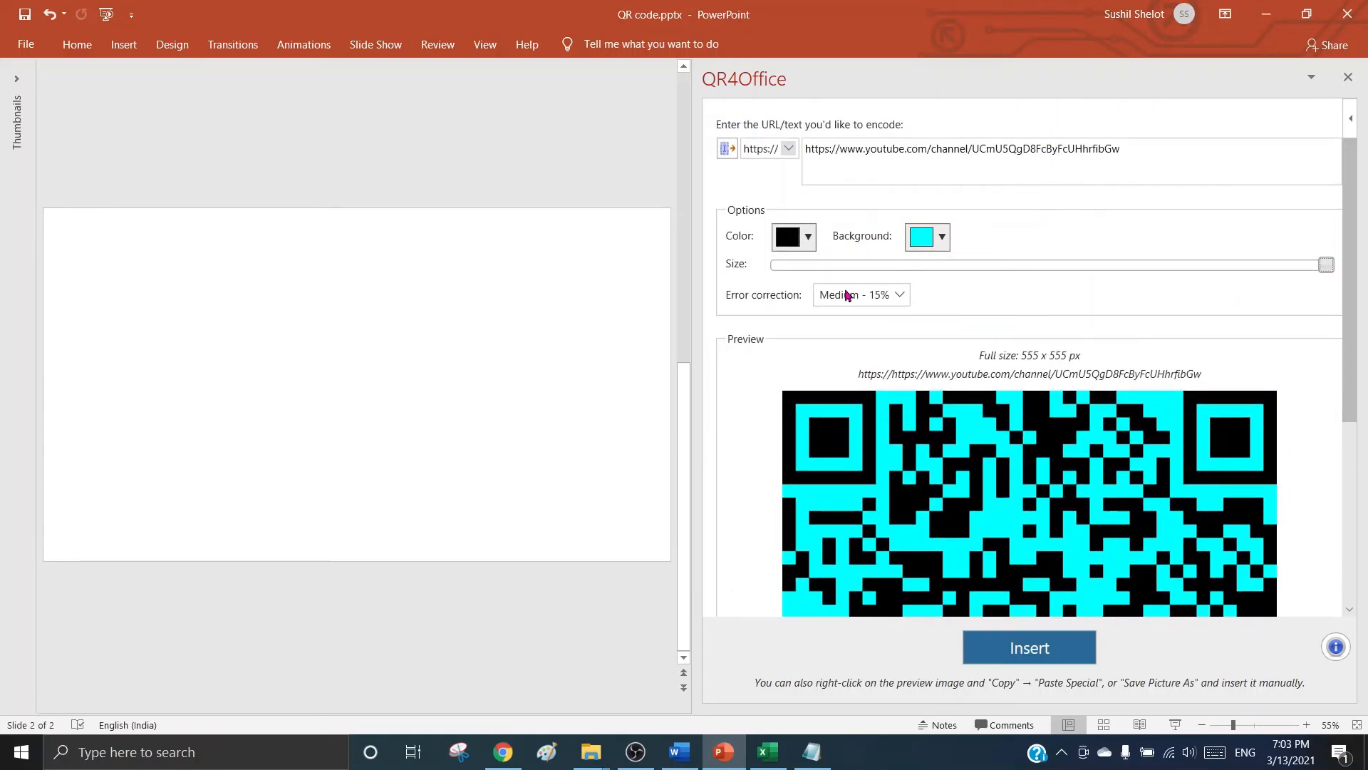
{"action": "left_click", "coordinate": [1036, 266]}
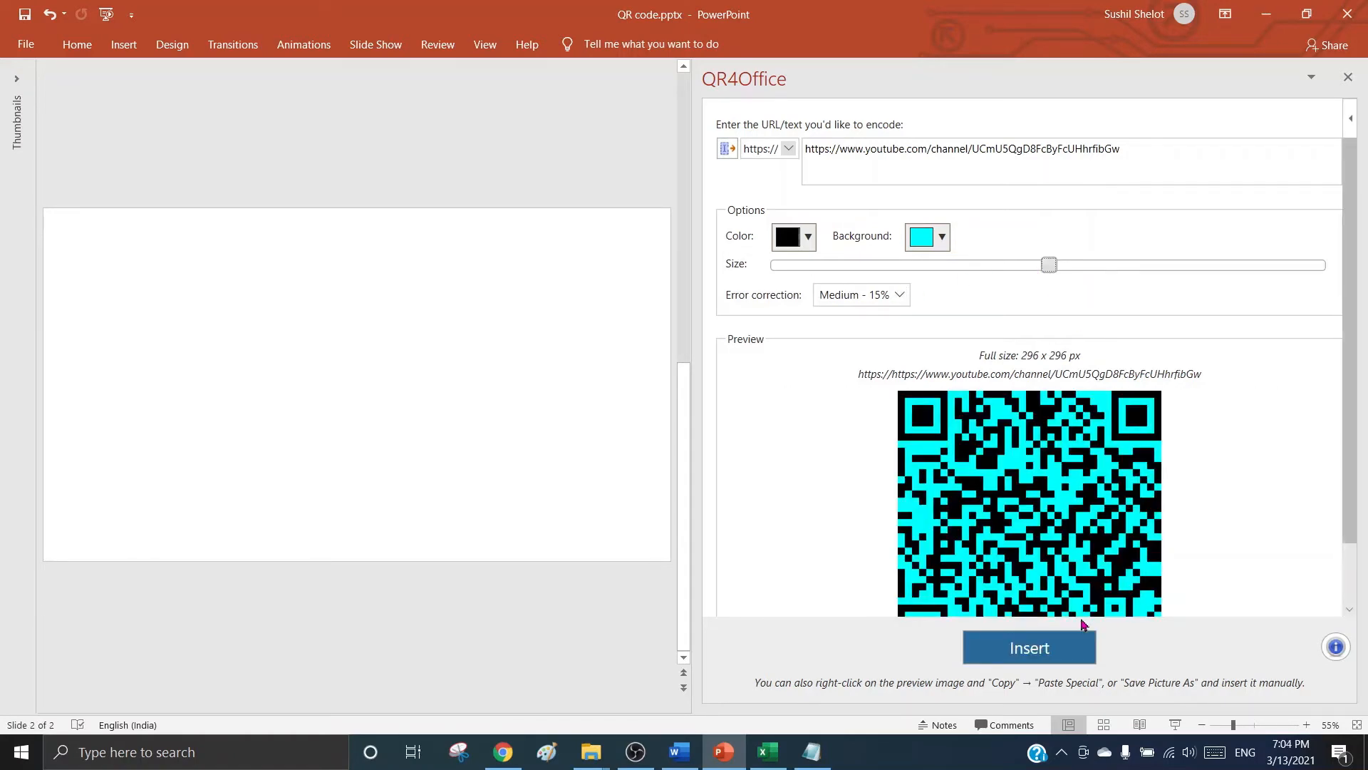
Set the QR code's error correction to High - 30% after trying Low - 7% and Quartile - 25%.
{"action": "left_click", "coordinate": [903, 297]}
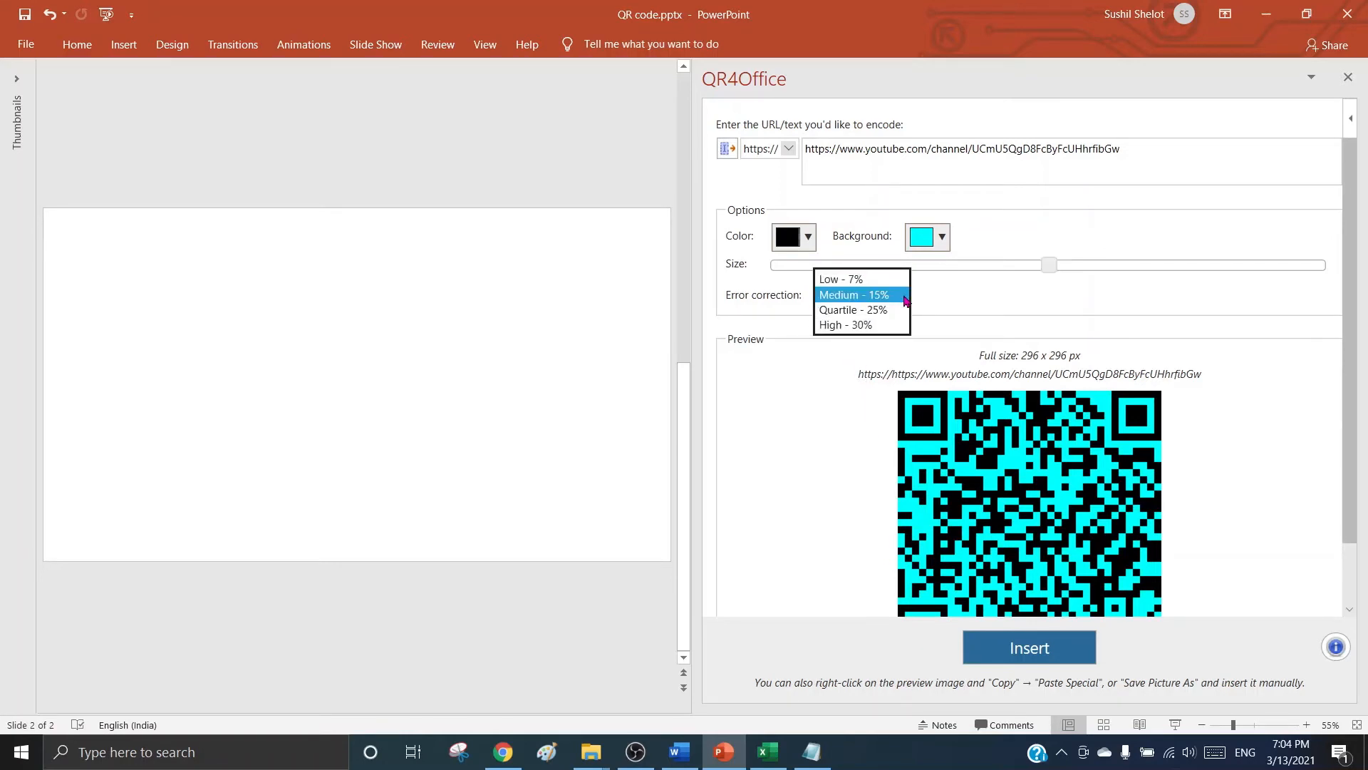
{"action": "left_click", "coordinate": [848, 280]}
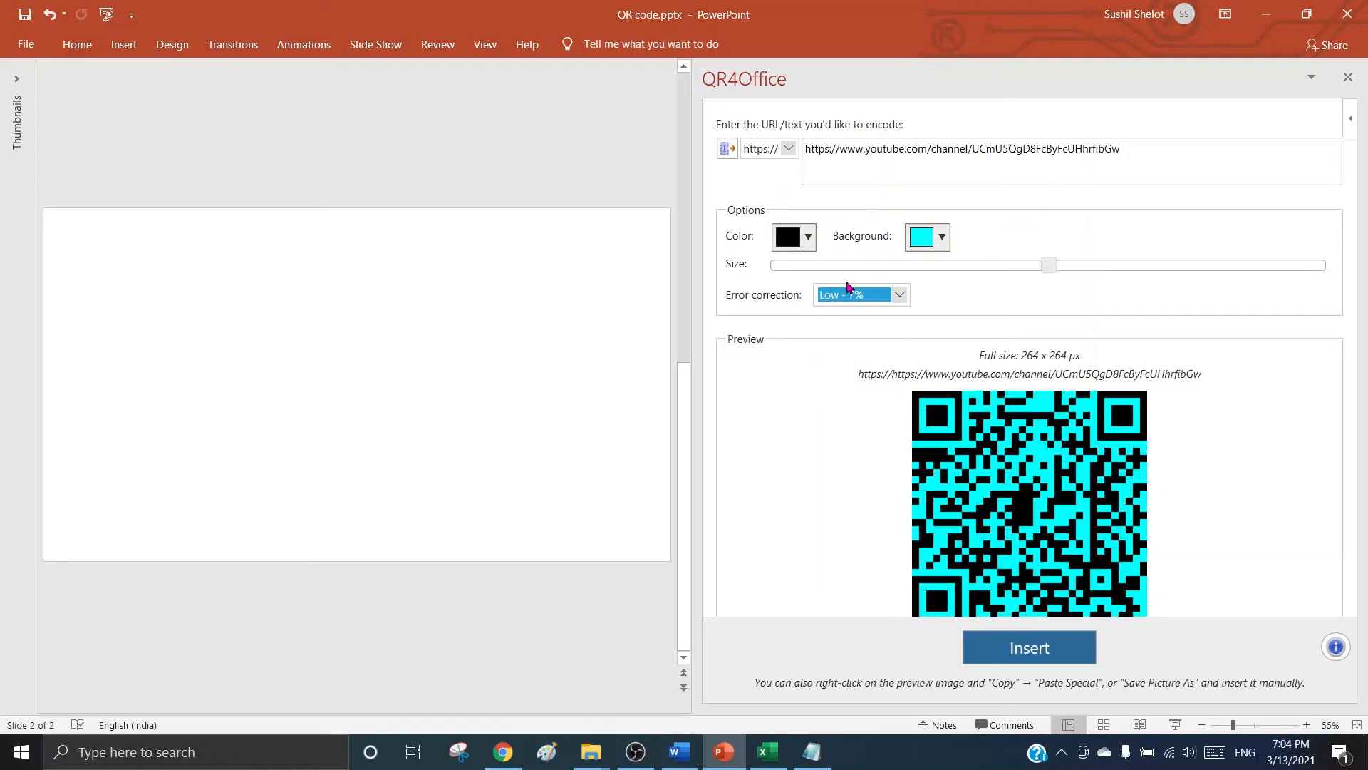
{"action": "left_click", "coordinate": [900, 296]}
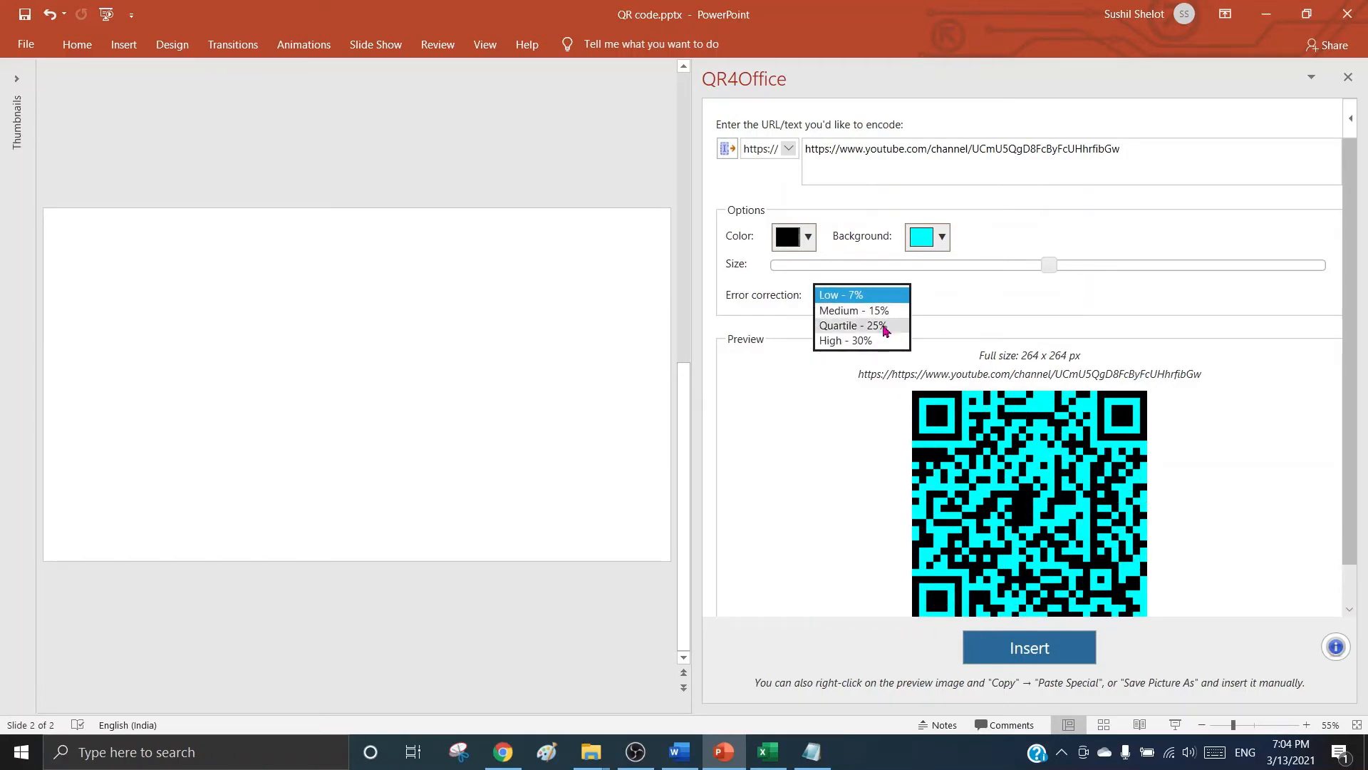
{"action": "left_click", "coordinate": [884, 327]}
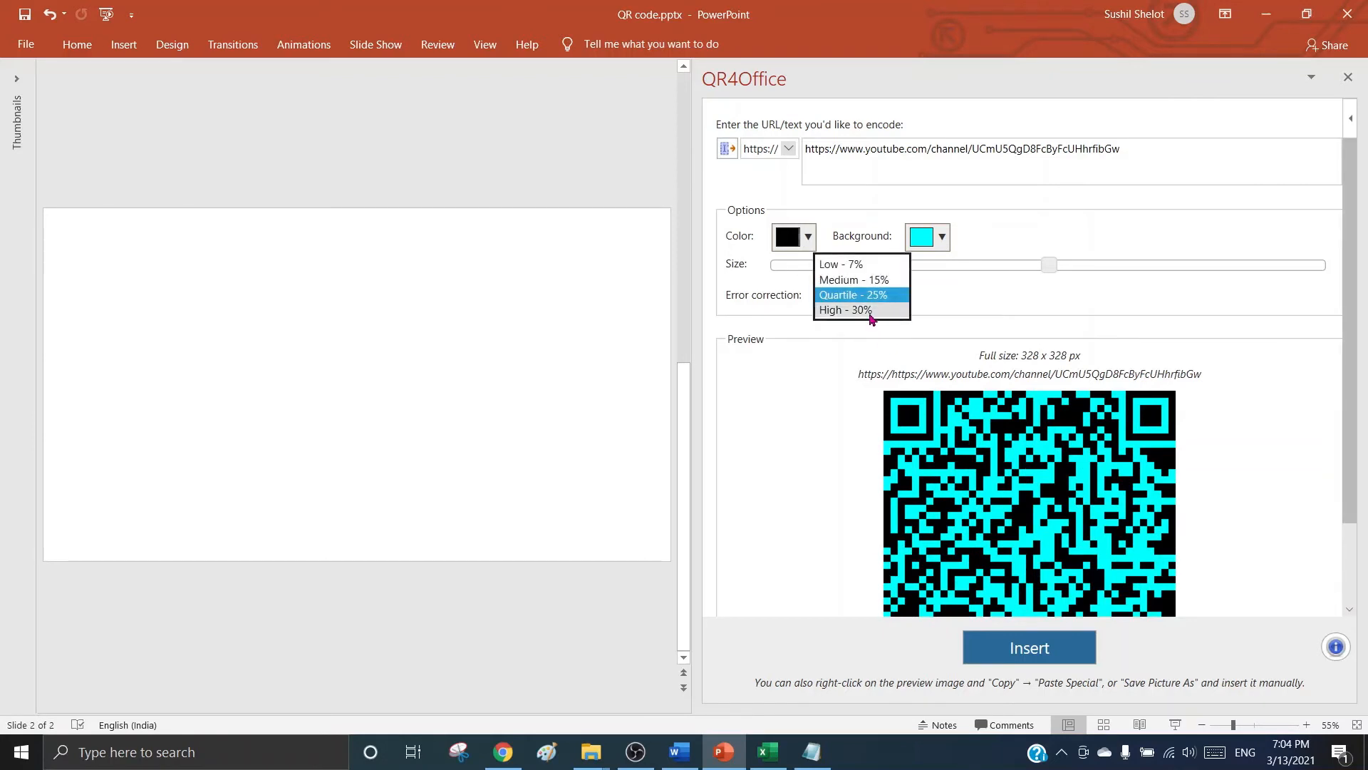
{"action": "left_click", "coordinate": [870, 314]}
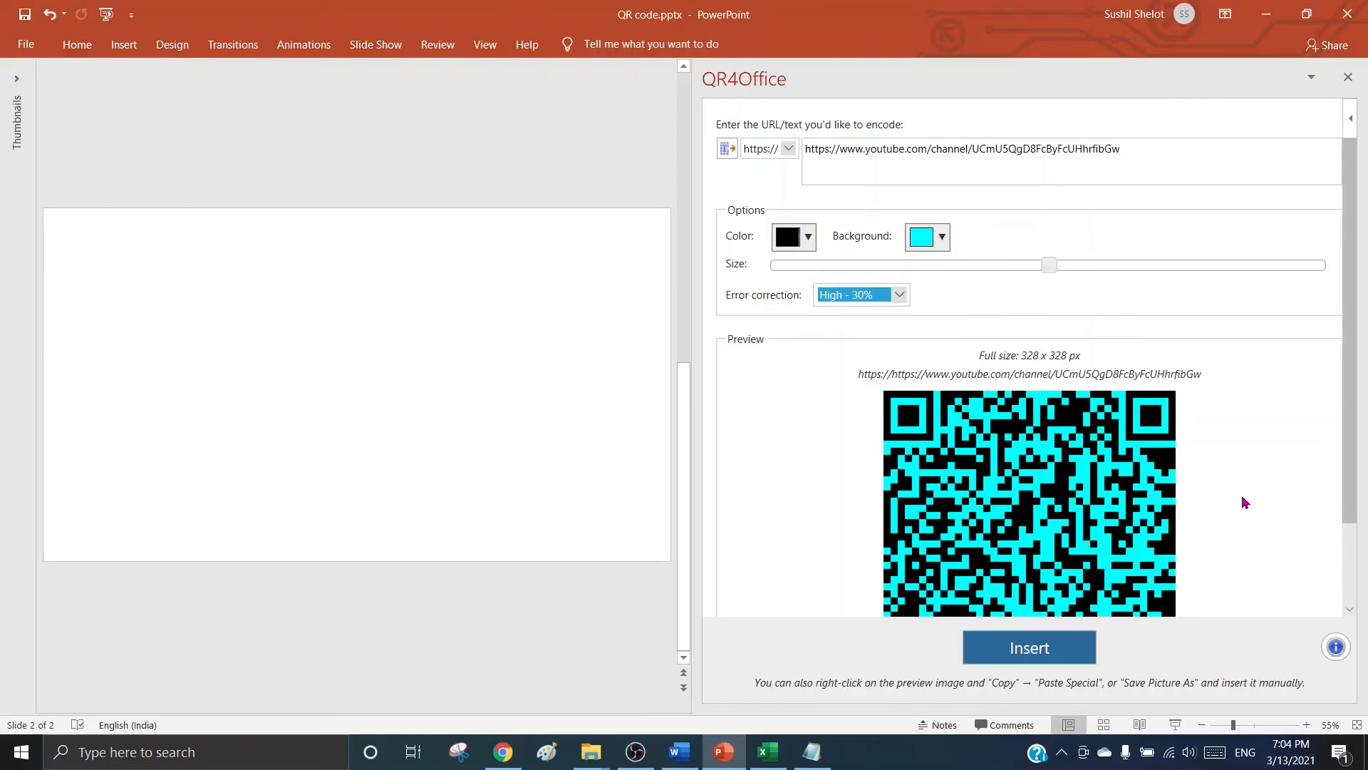
{"action": "scroll", "coordinate": [1244, 503], "scroll_direction": "down", "scroll_amount": 3}
{"action": "scroll", "coordinate": [1244, 502], "scroll_direction": "up", "scroll_amount": 3}
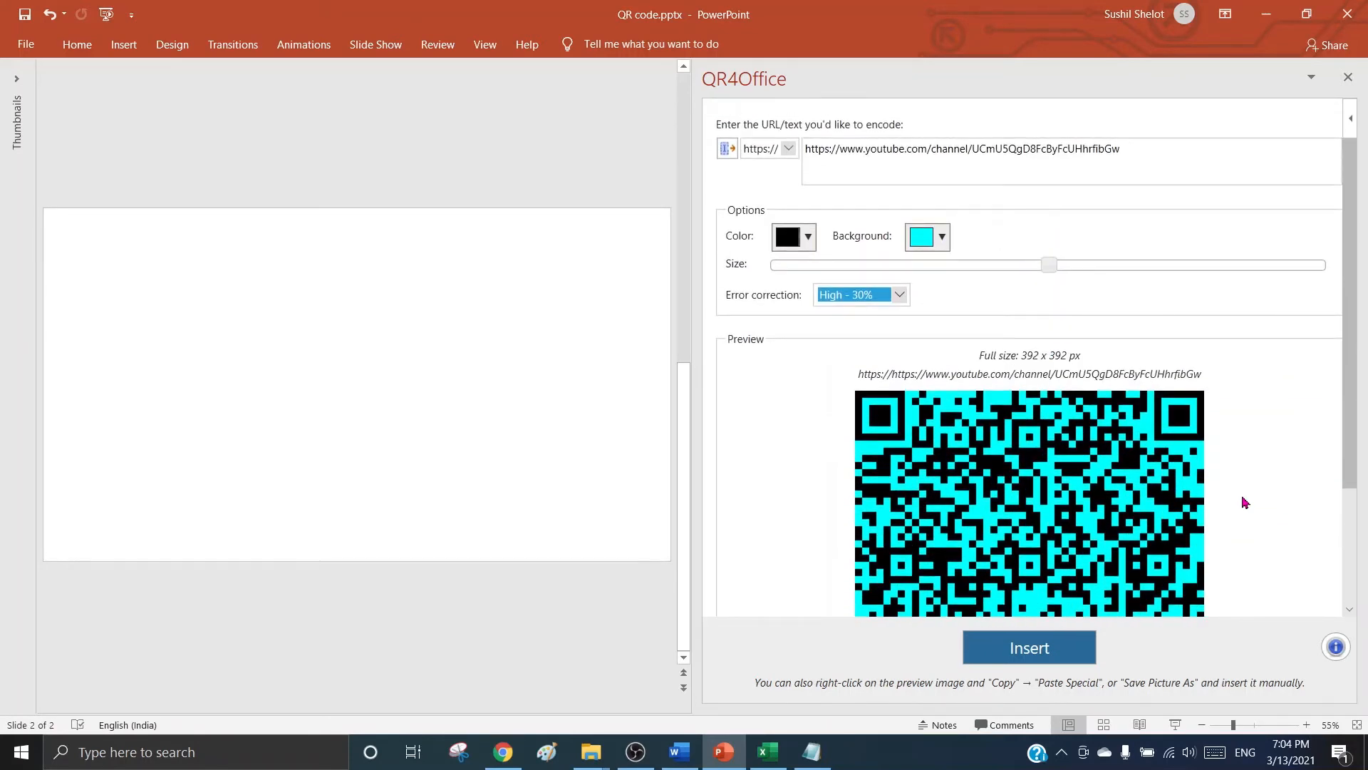
Narrow the QR4Office pane, insert the QR code into the slide and reposition it in the slide's left half.
{"action": "left_click_drag", "start_coordinate": [696, 362], "coordinate": [1045, 391]}
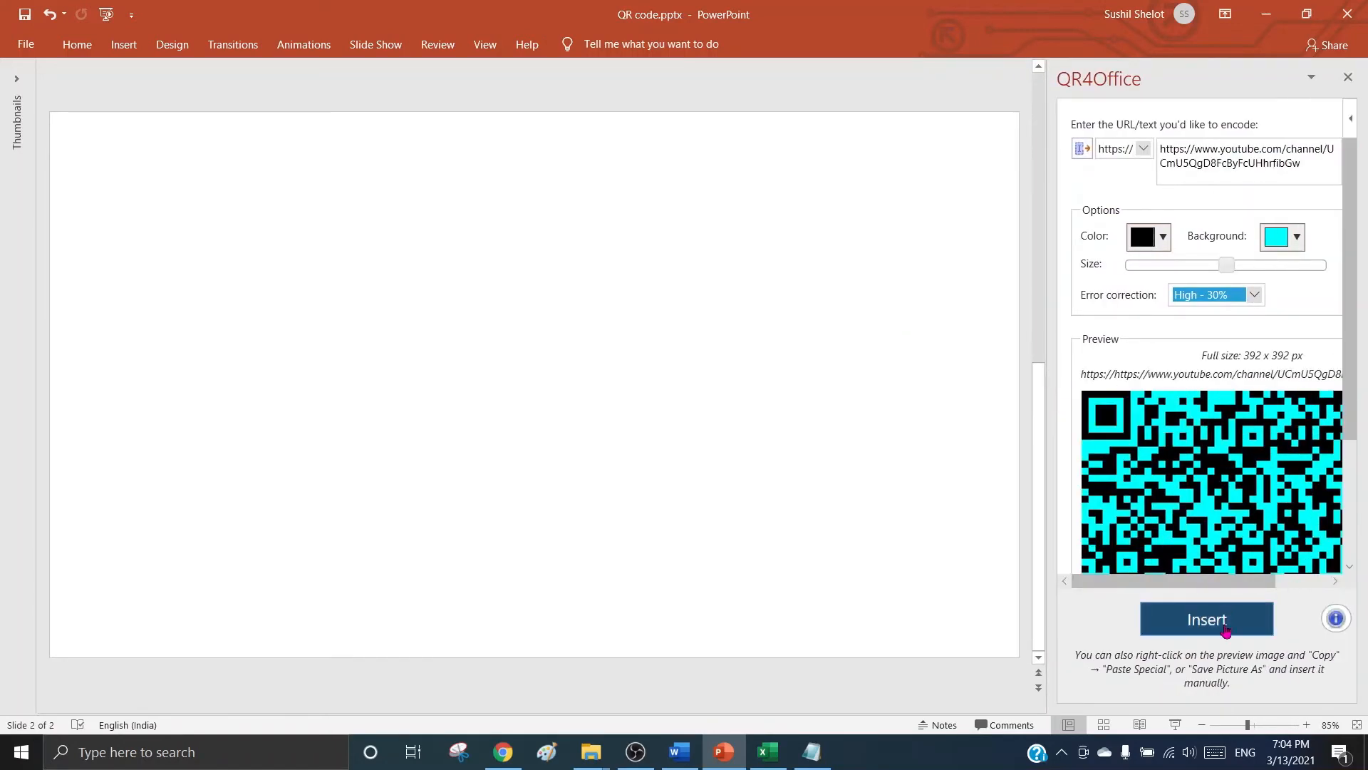
{"action": "left_click", "coordinate": [1225, 629]}
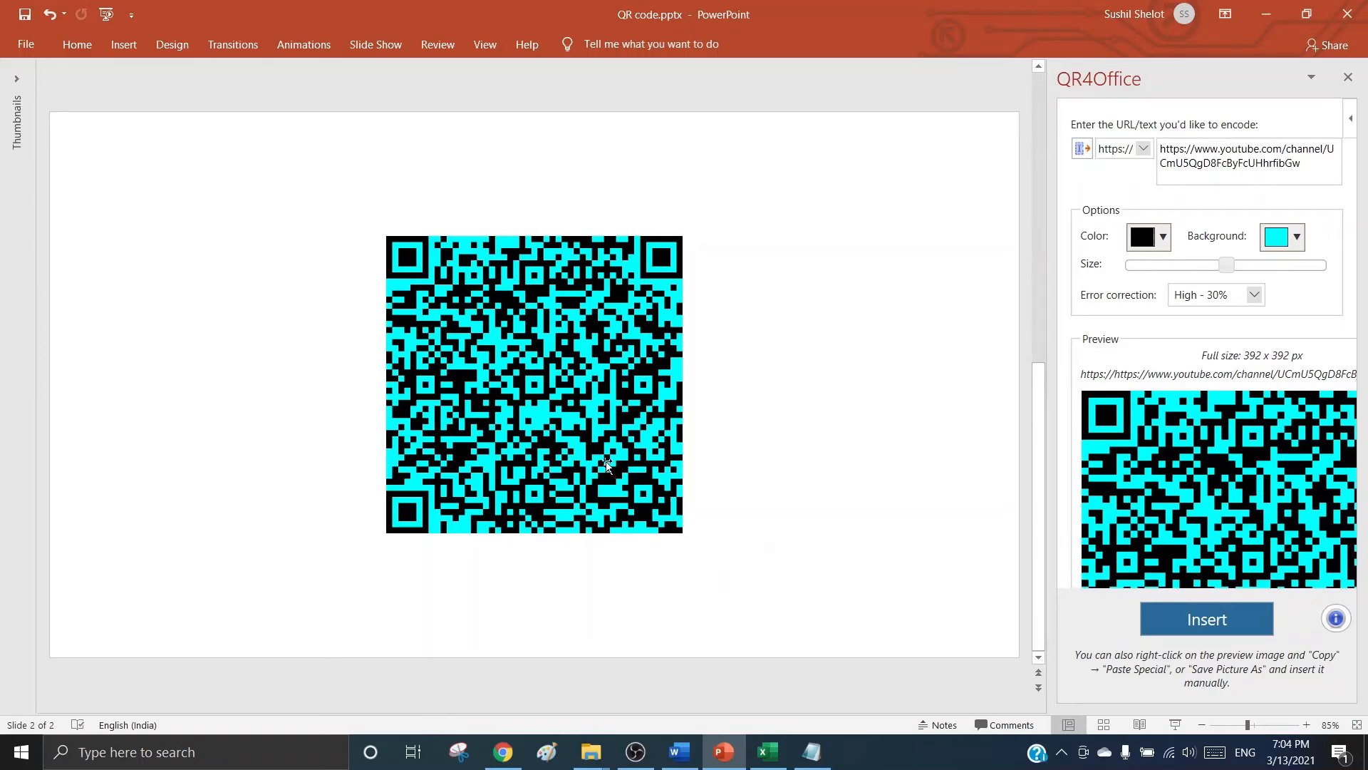
{"action": "left_click_drag", "start_coordinate": [570, 432], "coordinate": [751, 398]}
{"action": "left_click_drag", "start_coordinate": [460, 370], "coordinate": [349, 447]}
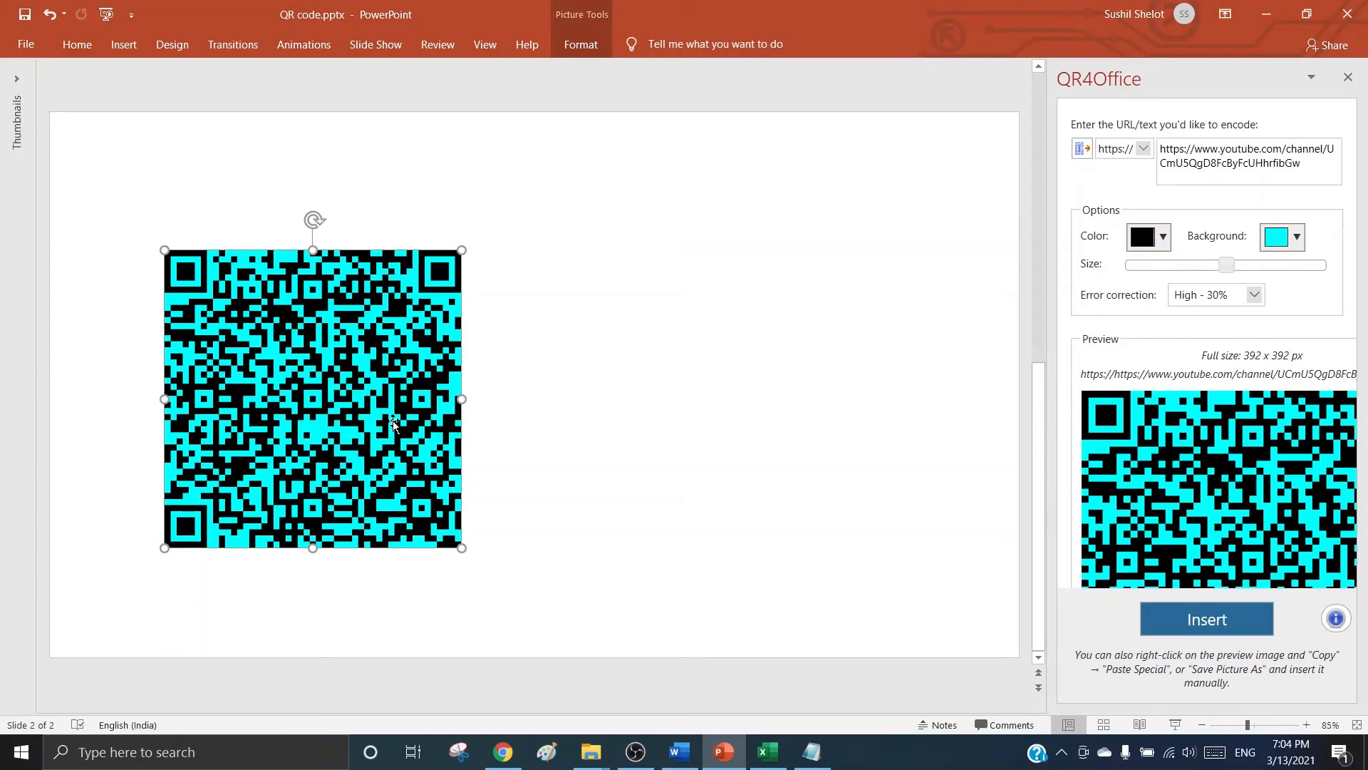
Switch to Excel and check that QR4Office is offered among the installed Office add-ins, leaving the workbook as it is.
{"action": "left_click", "coordinate": [767, 753]}
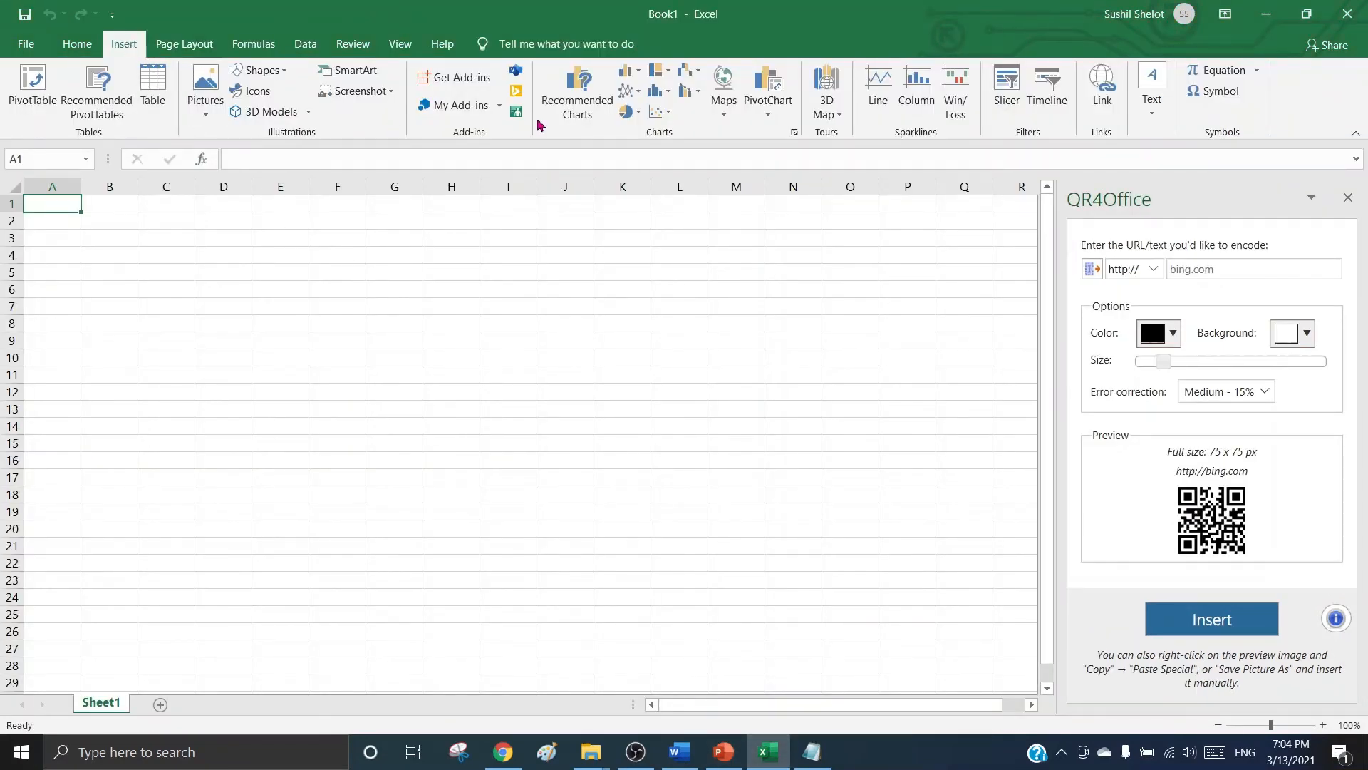
{"action": "left_click", "coordinate": [448, 105]}
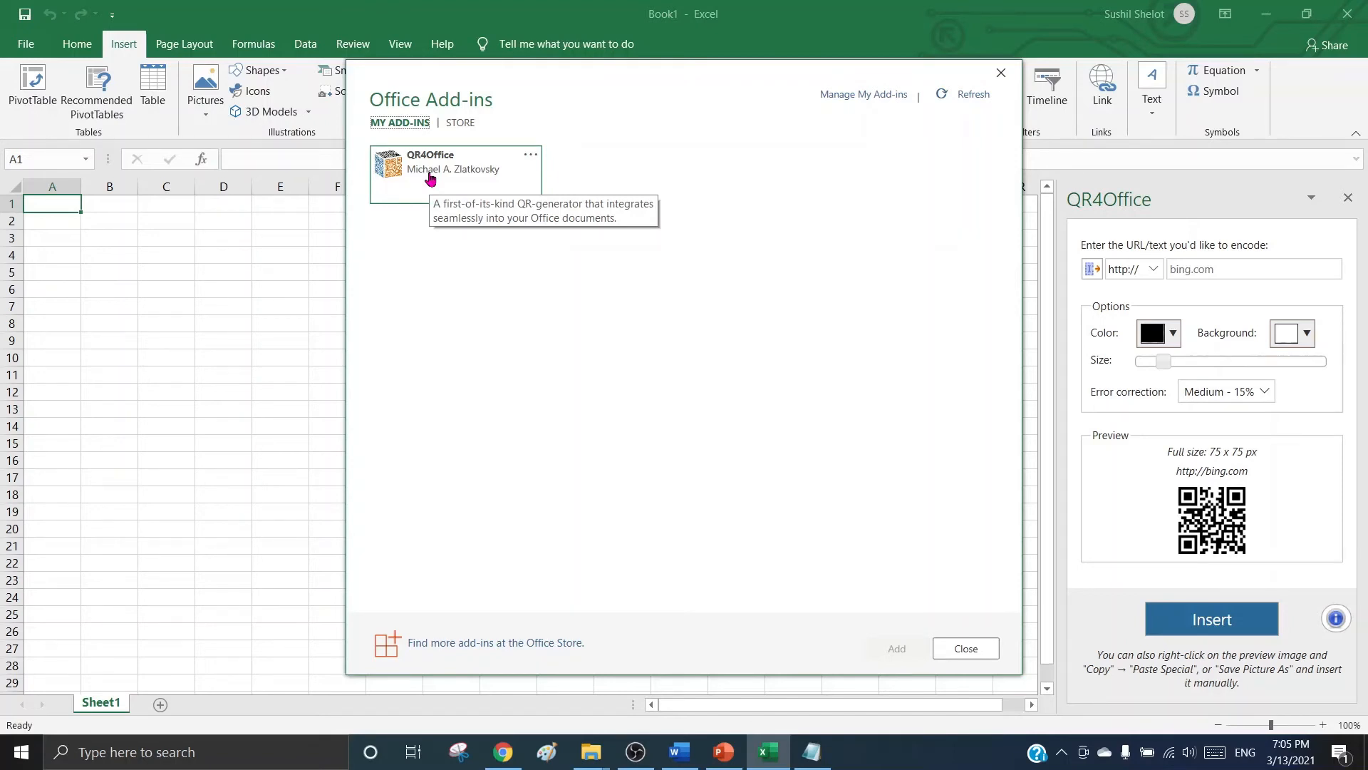
{"action": "left_click", "coordinate": [1001, 72]}
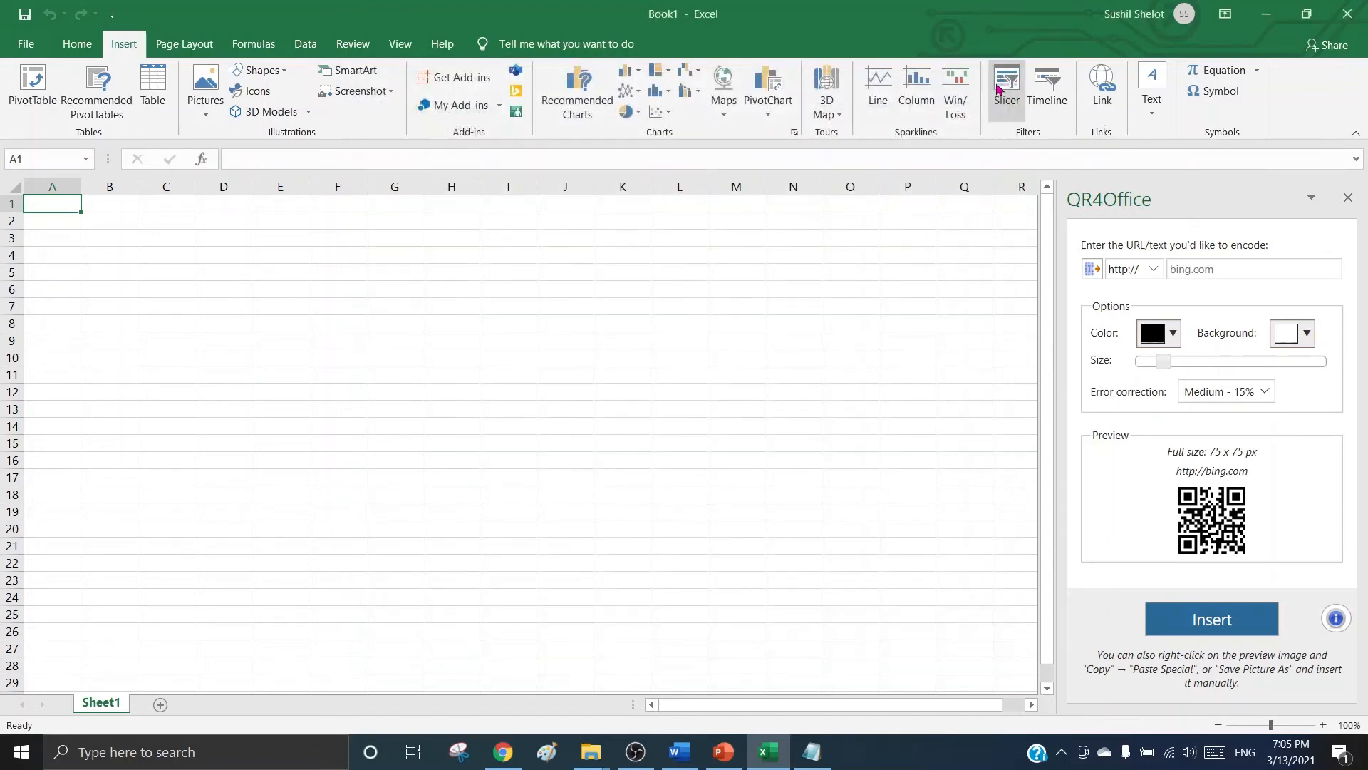
Switch to Word, add the QR4Office add-in to the blank document and return to PowerPoint.
{"action": "left_click", "coordinate": [679, 751]}
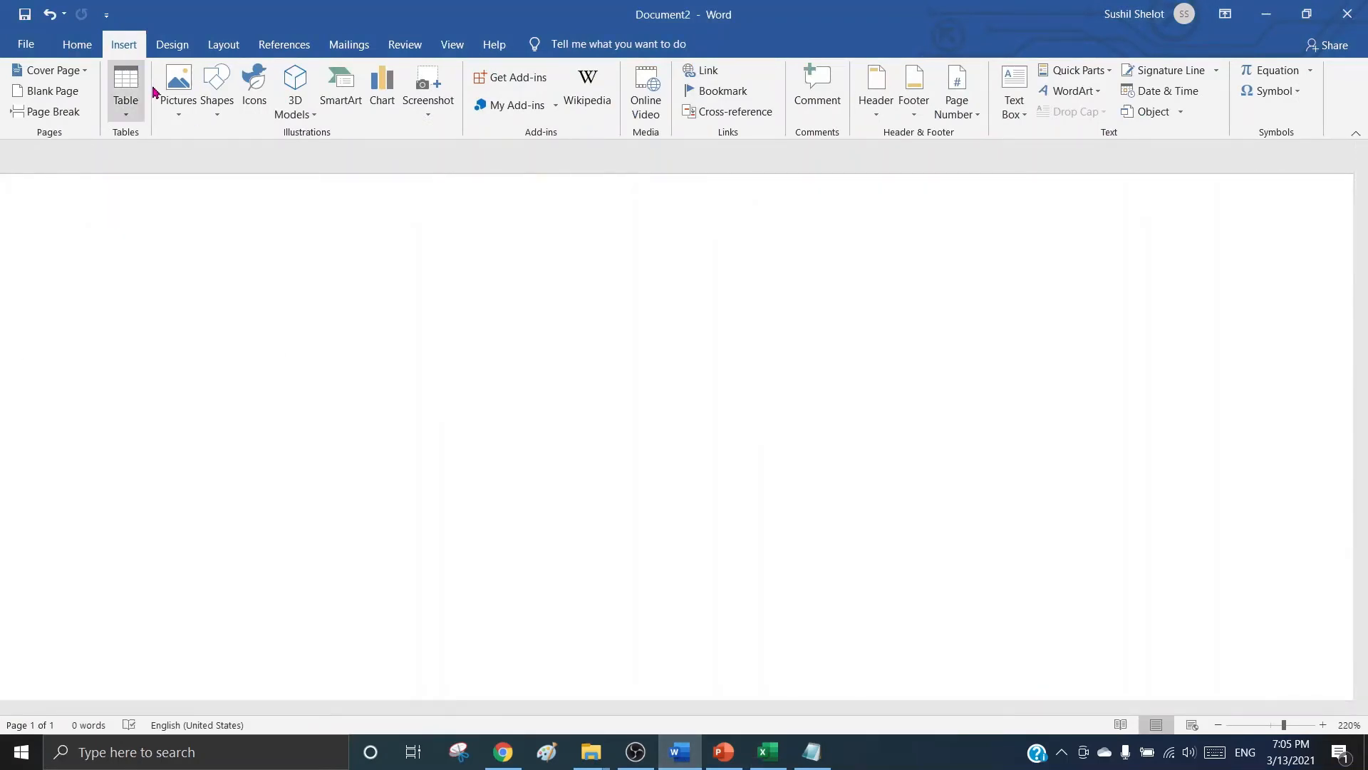
{"action": "left_click", "coordinate": [517, 107]}
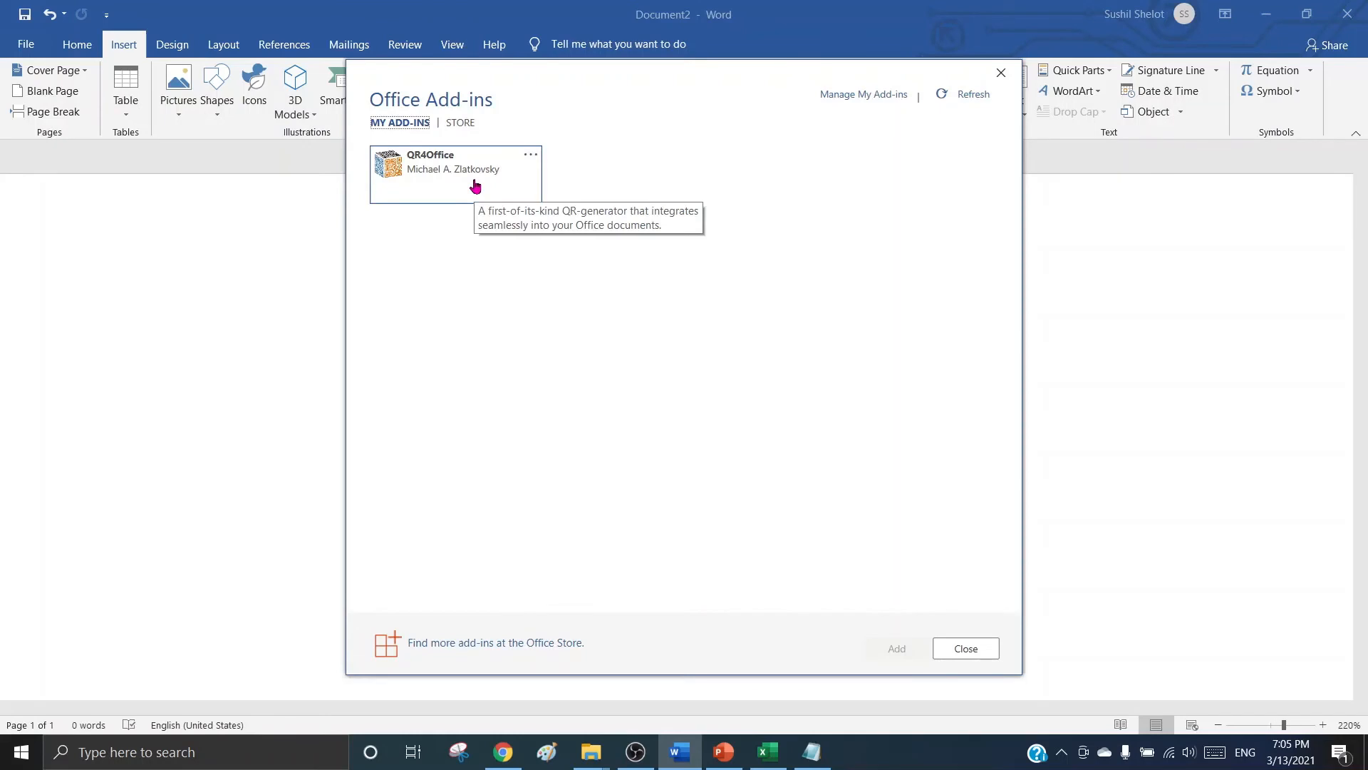
{"action": "left_click", "coordinate": [474, 186]}
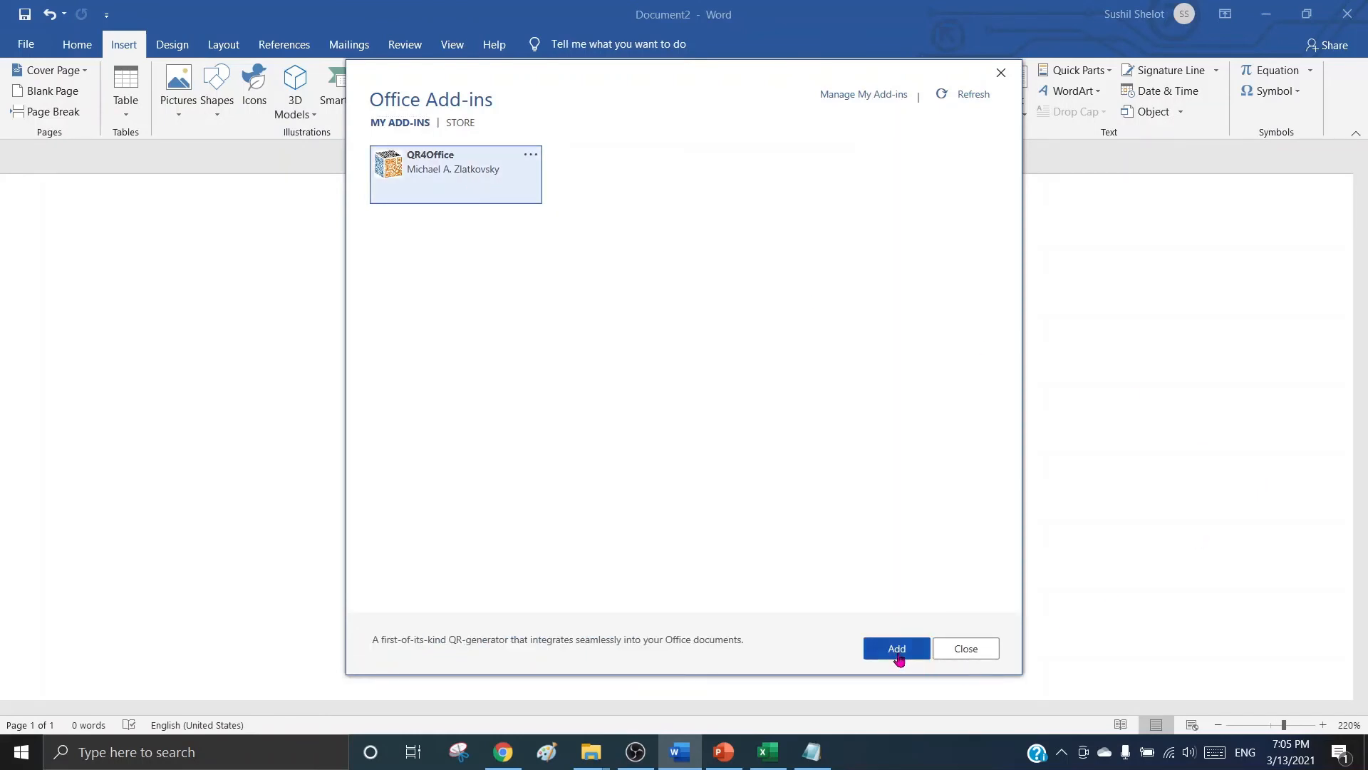
{"action": "left_click", "coordinate": [897, 650]}
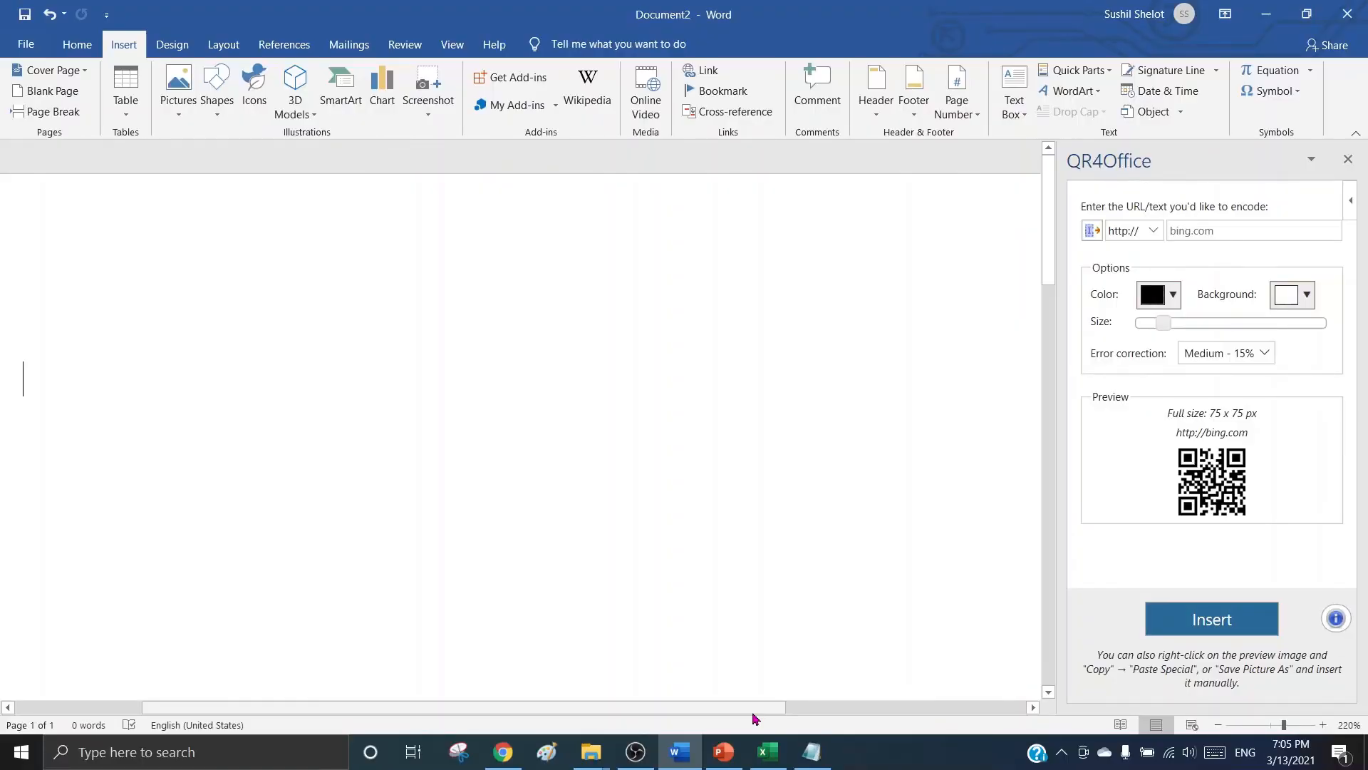
{"action": "left_click", "coordinate": [726, 752]}
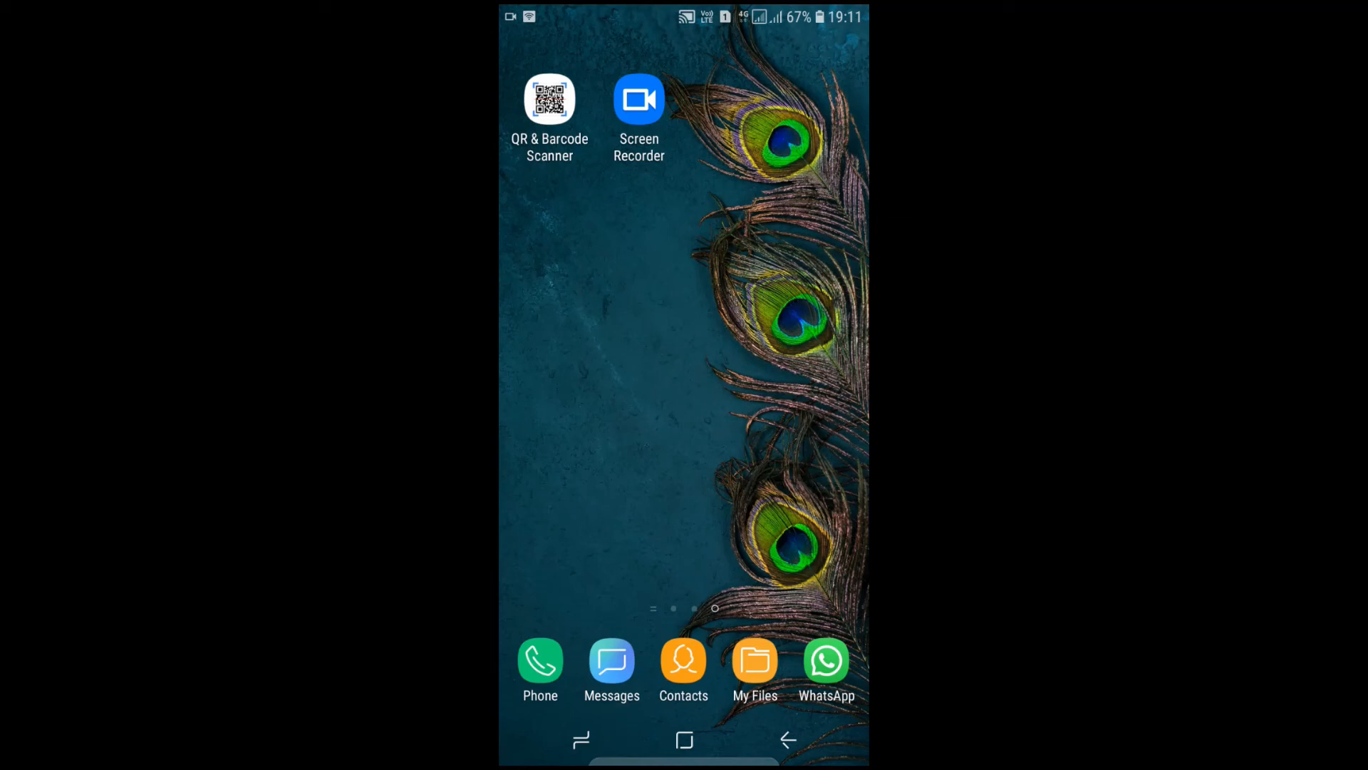
Scan the QR code with the phone's QR & Barcode Scanner, open the decoded link and browse the YouTube channel's uploads.
{"action": "left_click", "coordinate": [550, 99]}
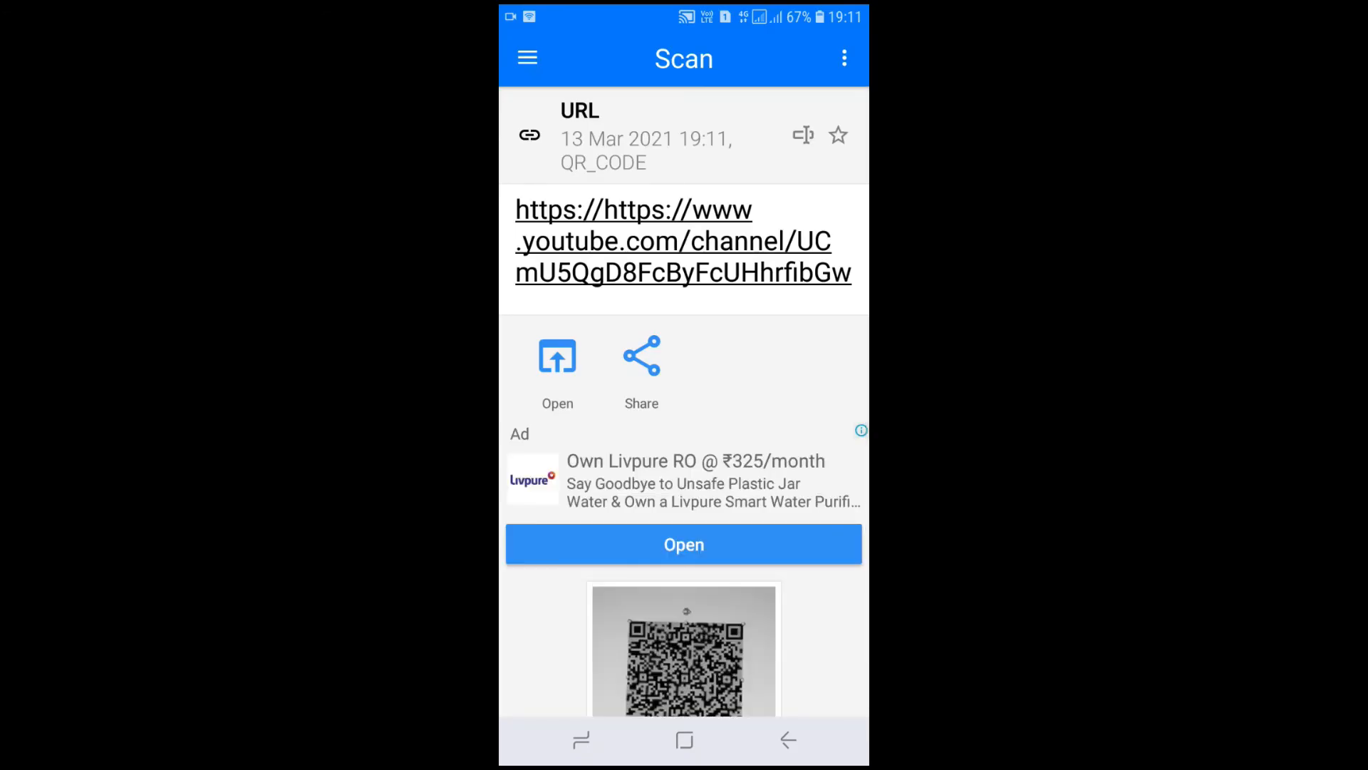
{"action": "left_click", "coordinate": [557, 356]}
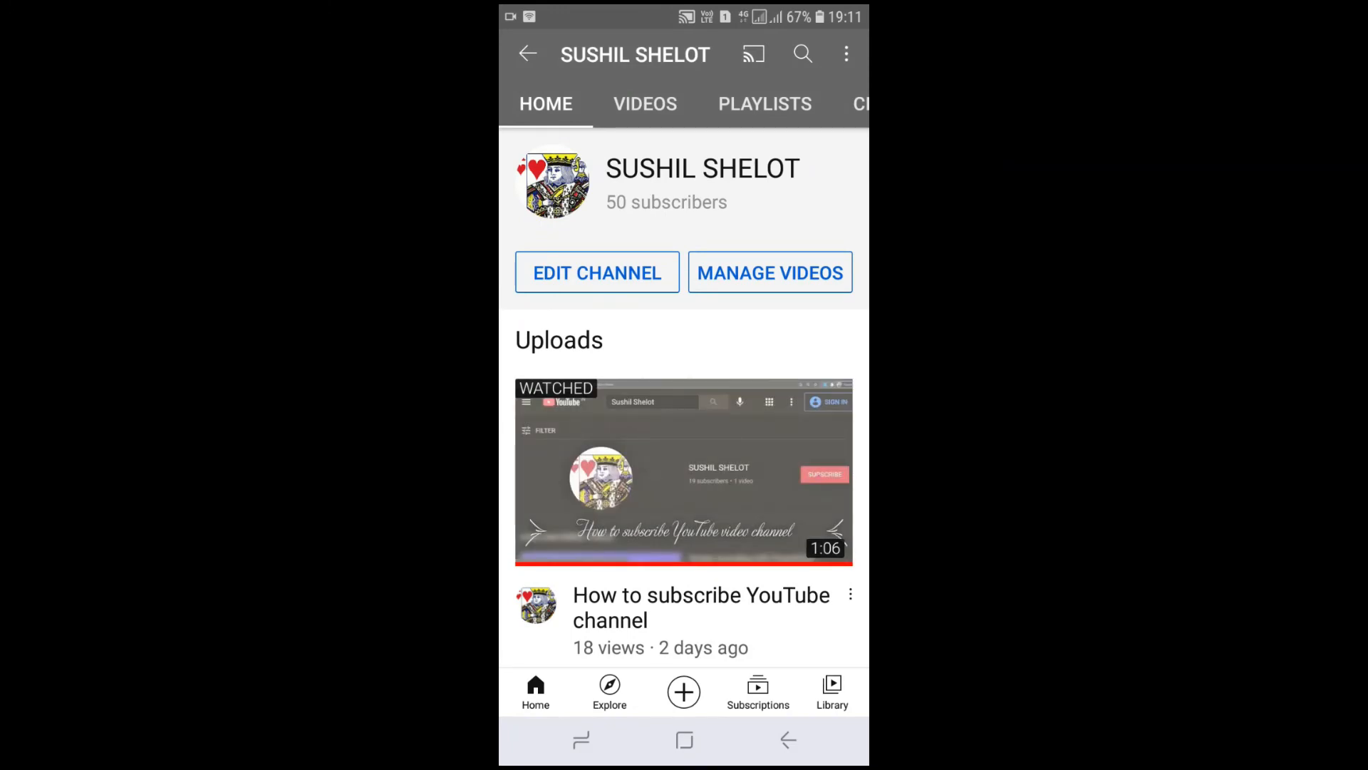
{"action": "scroll", "coordinate": [684, 427], "scroll_direction": "down", "scroll_amount": 5}
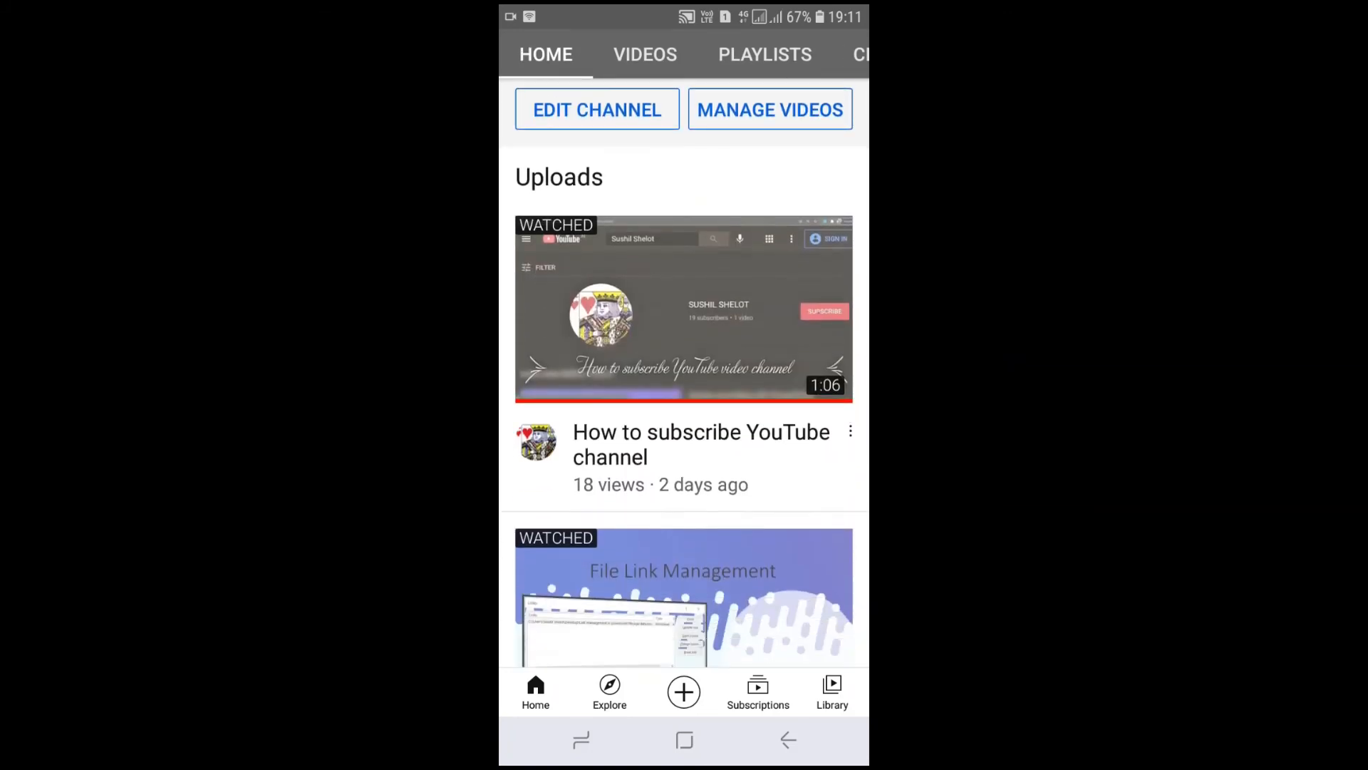
{"action": "scroll", "coordinate": [684, 428], "scroll_direction": "down", "scroll_amount": 5}
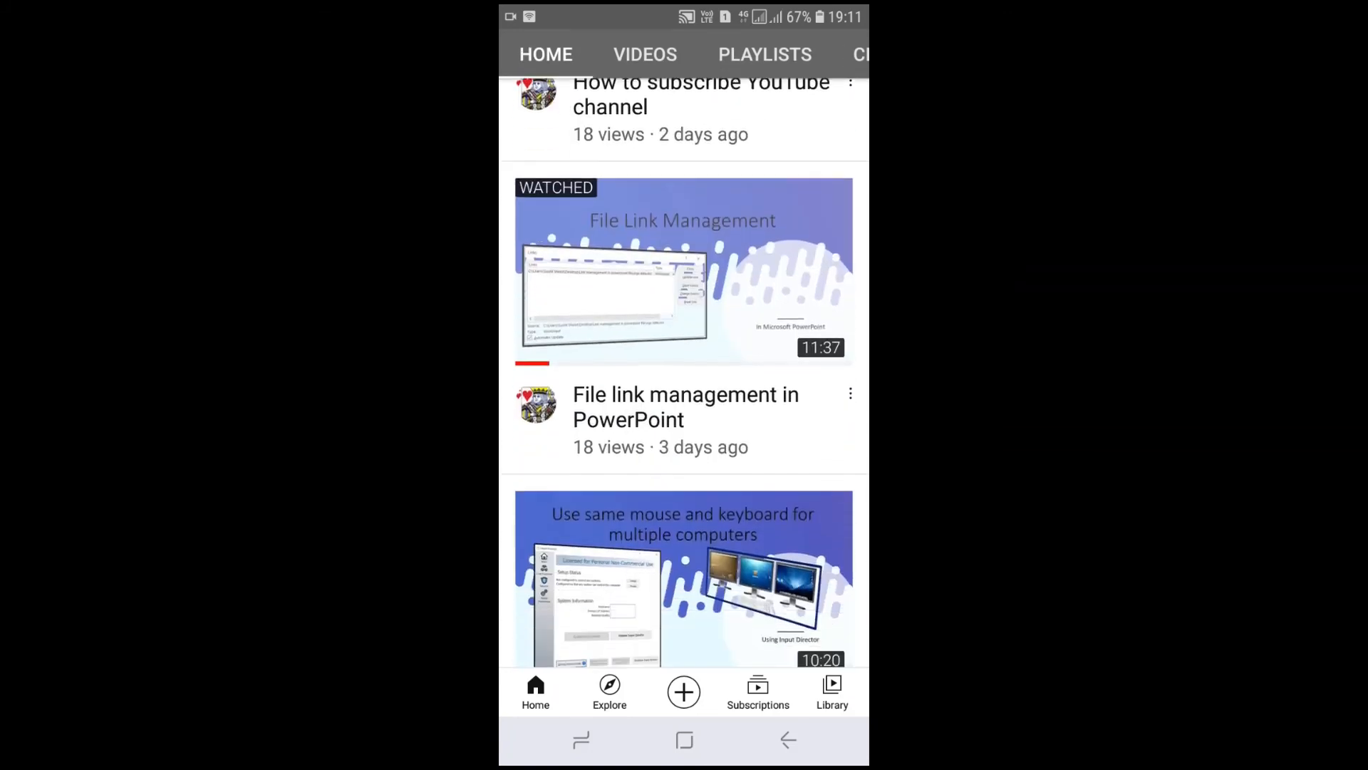